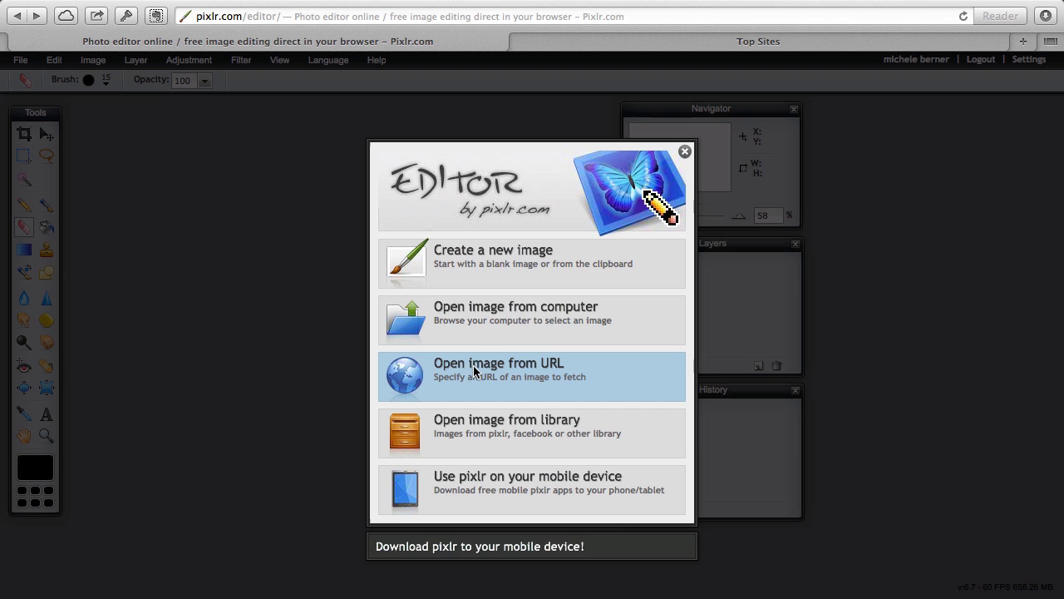
- Open eggs-in-carton.jpg from the Downloads folder using Open image from computer
click(469, 320)
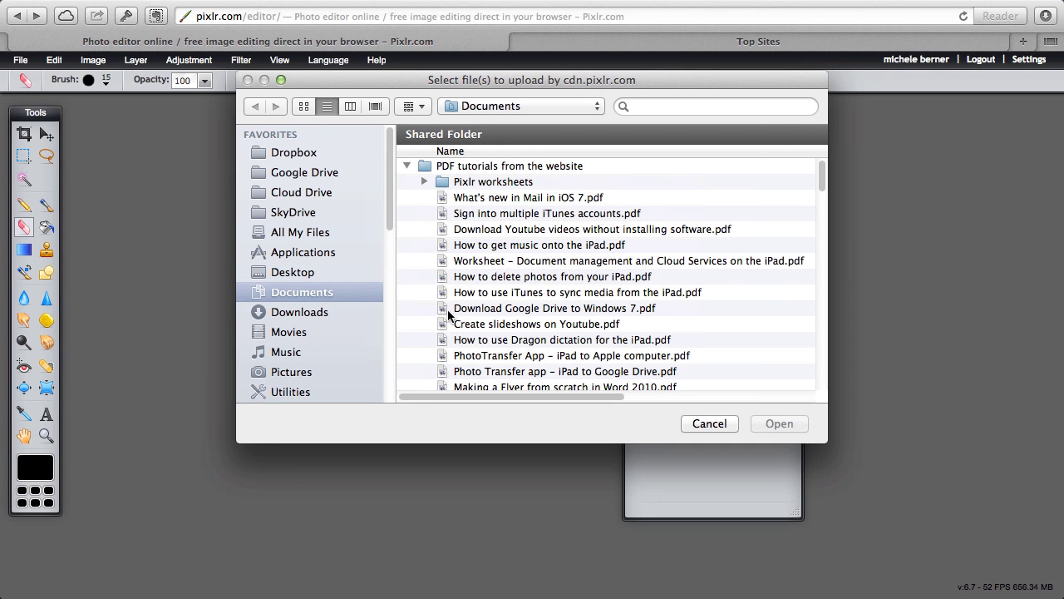
click(407, 166)
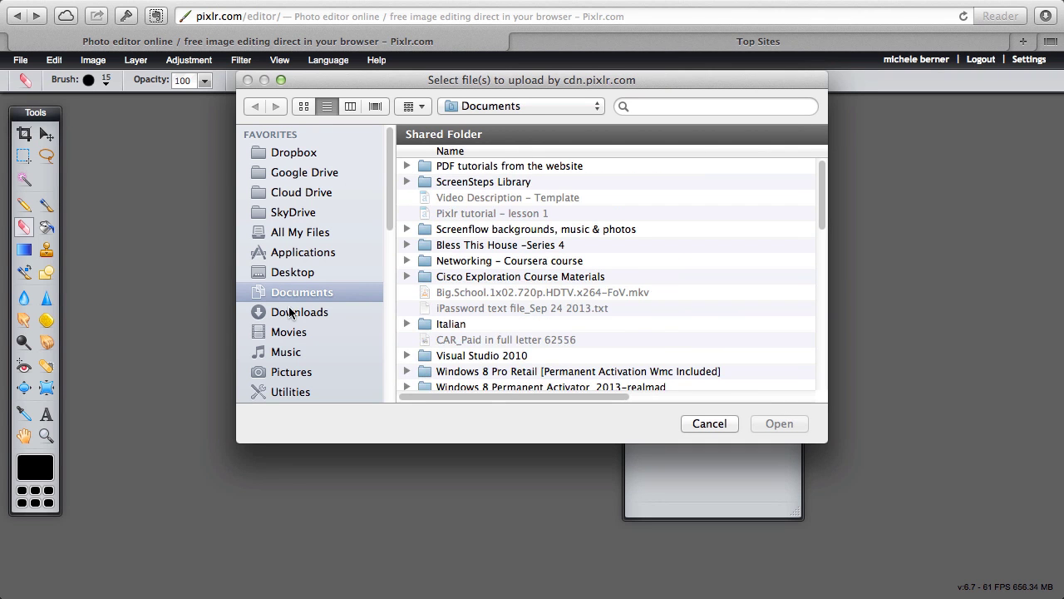
click(293, 313)
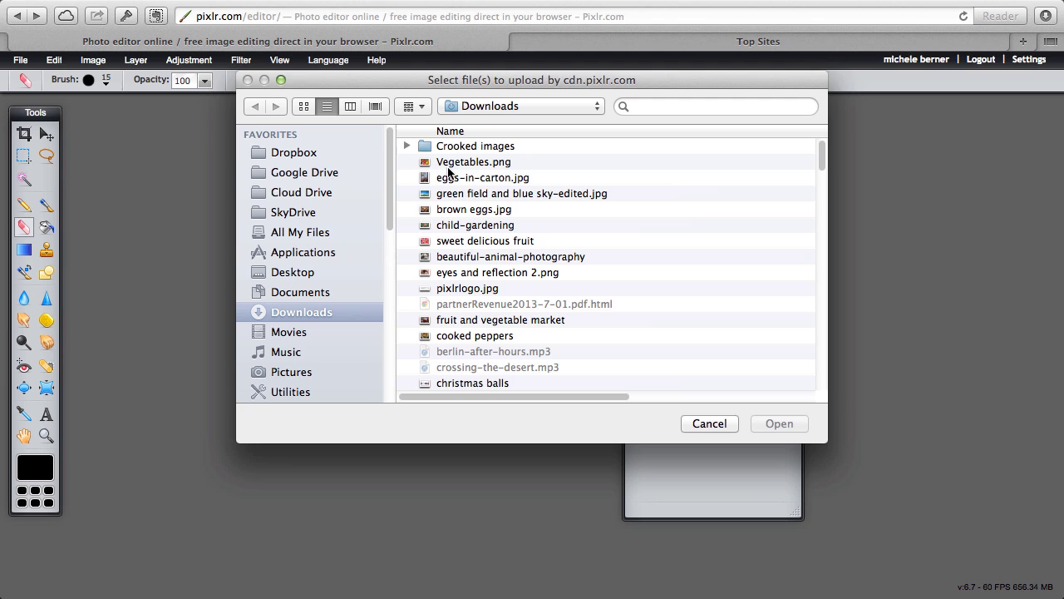
double_click(454, 180)
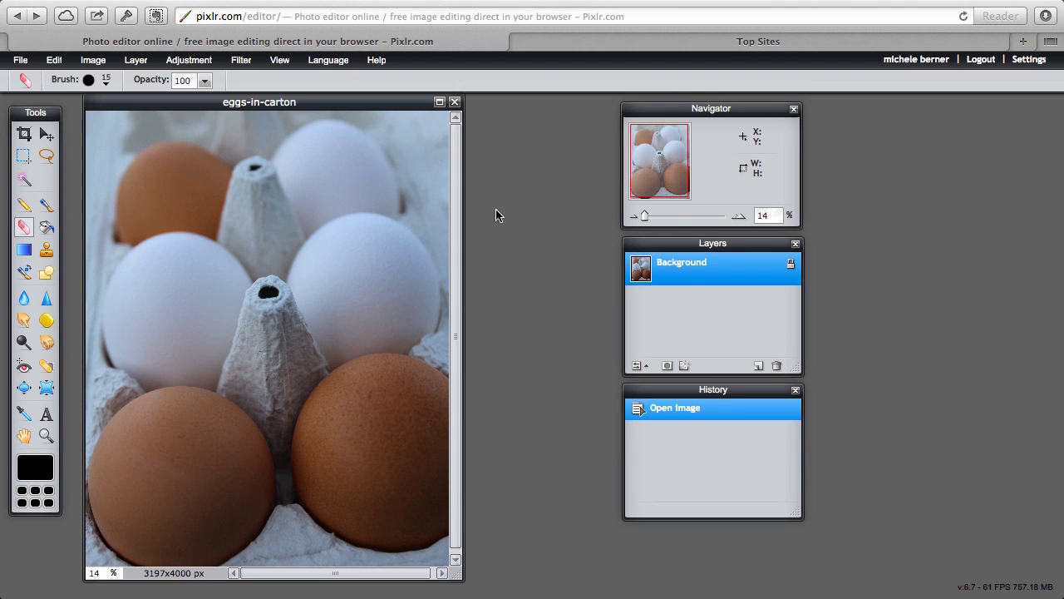
- Dismiss the Adjustment menu without applying anything and switch to the Lasso tool
click(189, 60)
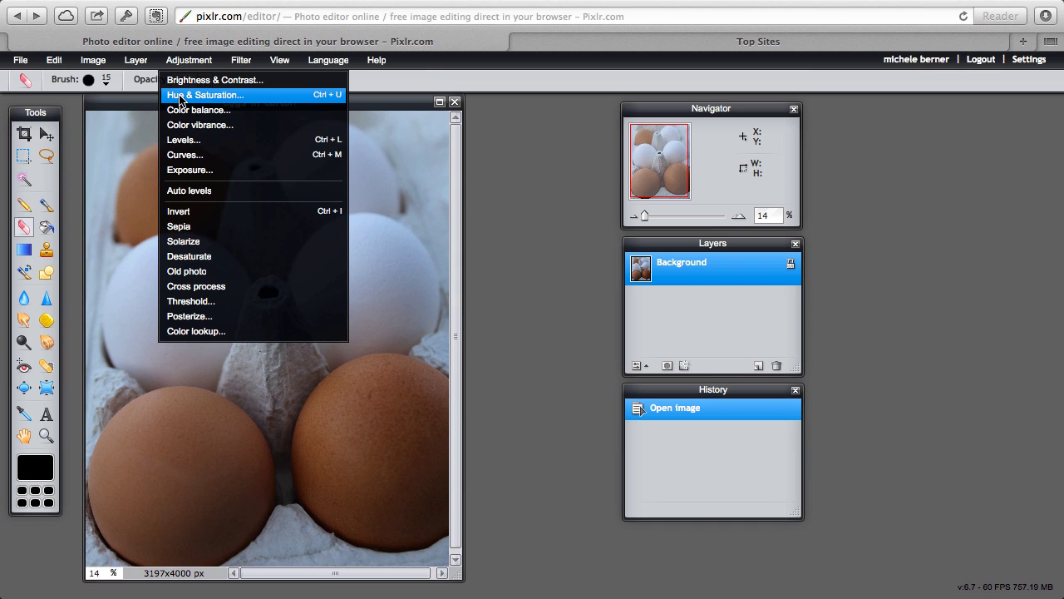
click(457, 296)
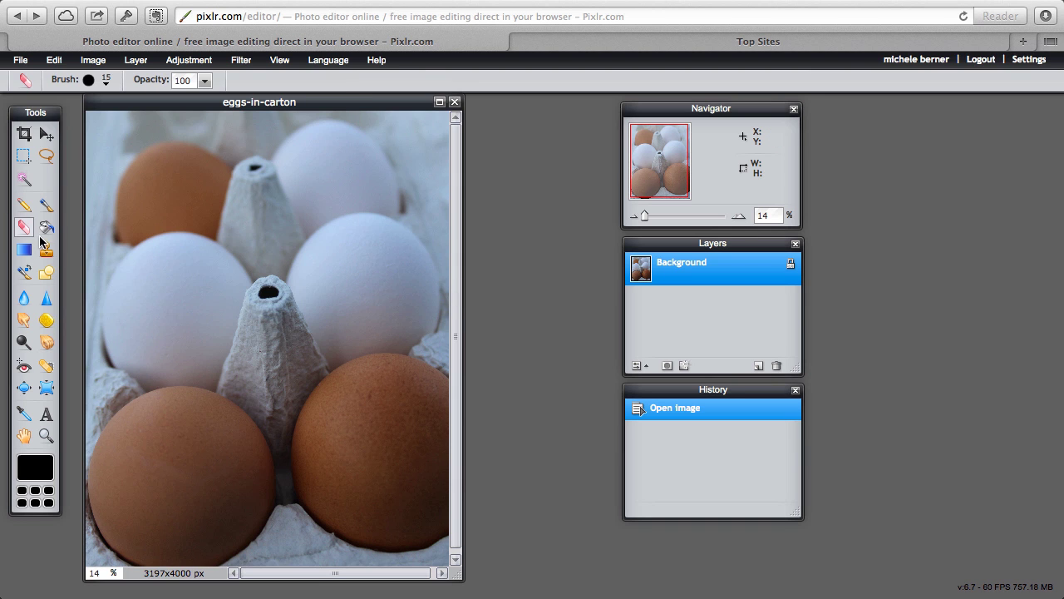
click(46, 156)
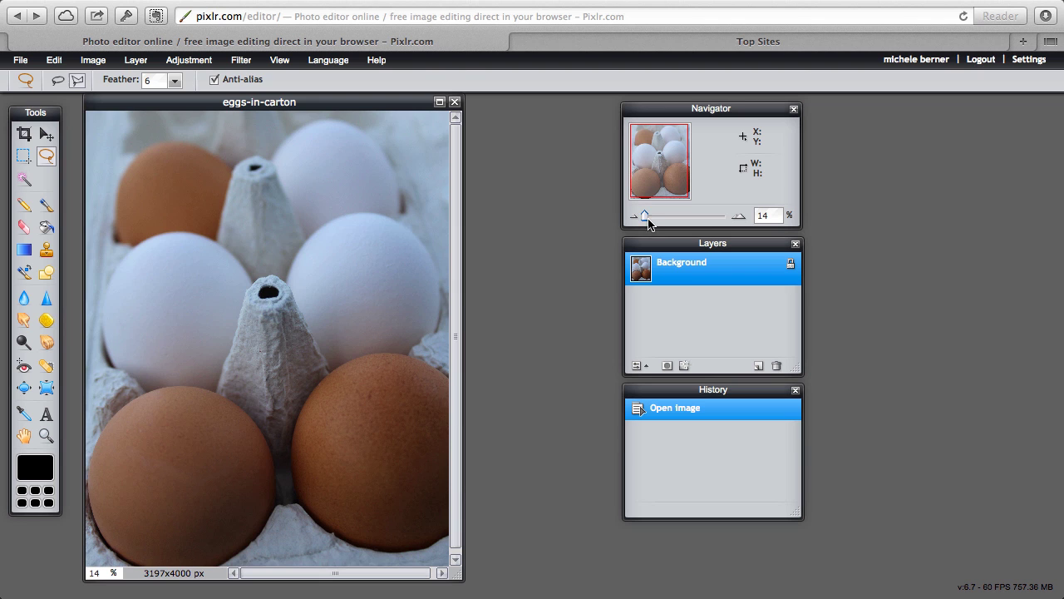
- Zoom in on the lower-left brown egg with the Navigator, then back out
drag(646, 216, 656, 216)
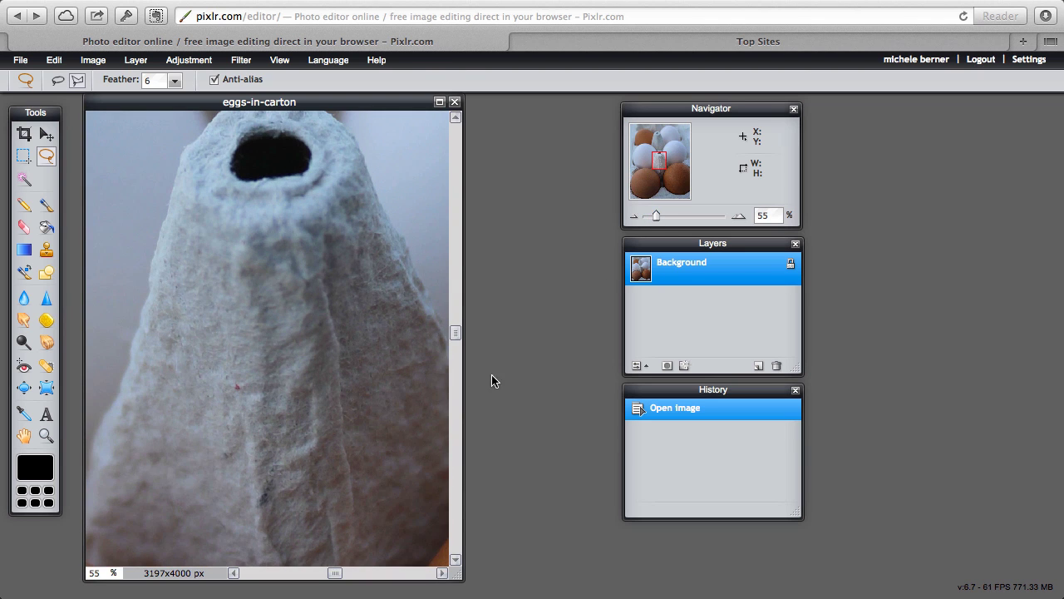
drag(664, 168, 650, 178)
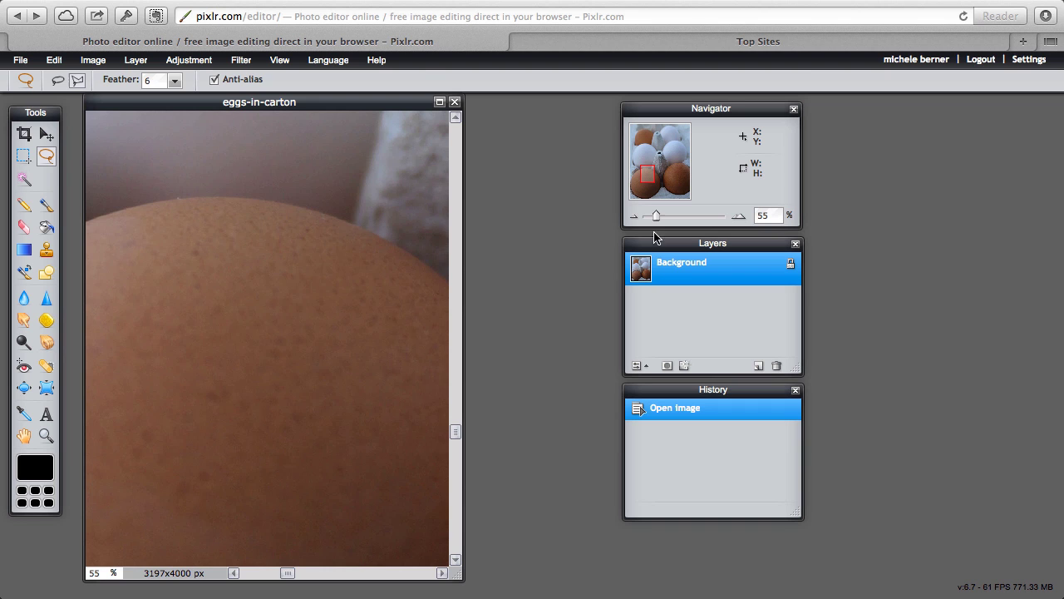
drag(656, 218, 646, 218)
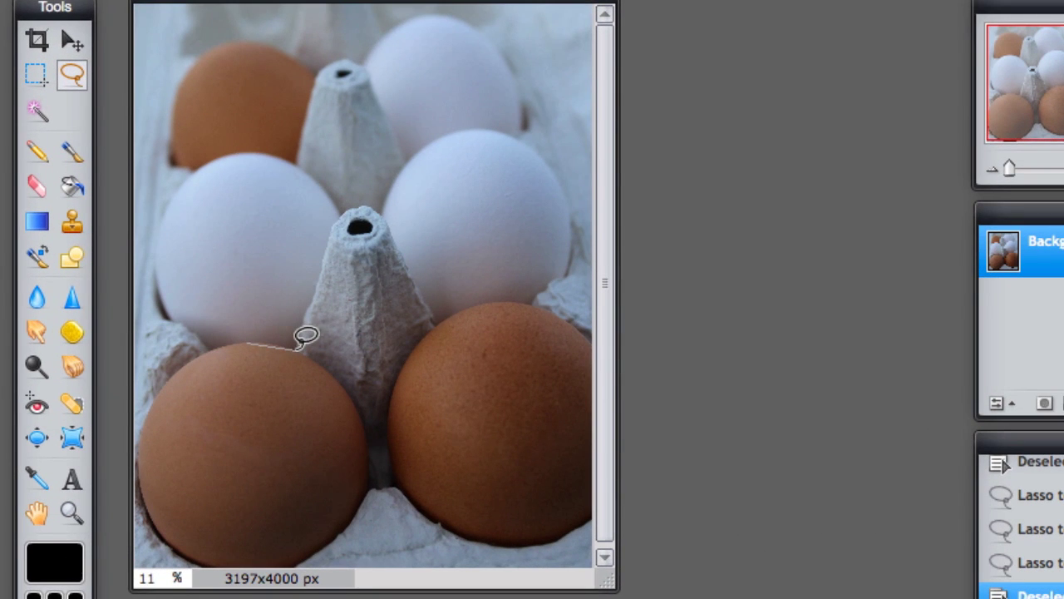
- Trace a closed lasso outline around the bottom-left brown egg
mouse_move(295, 350)
mouse_down()
mouse_move(349, 391)
mouse_move(369, 480)
mouse_move(363, 505)
mouse_up()
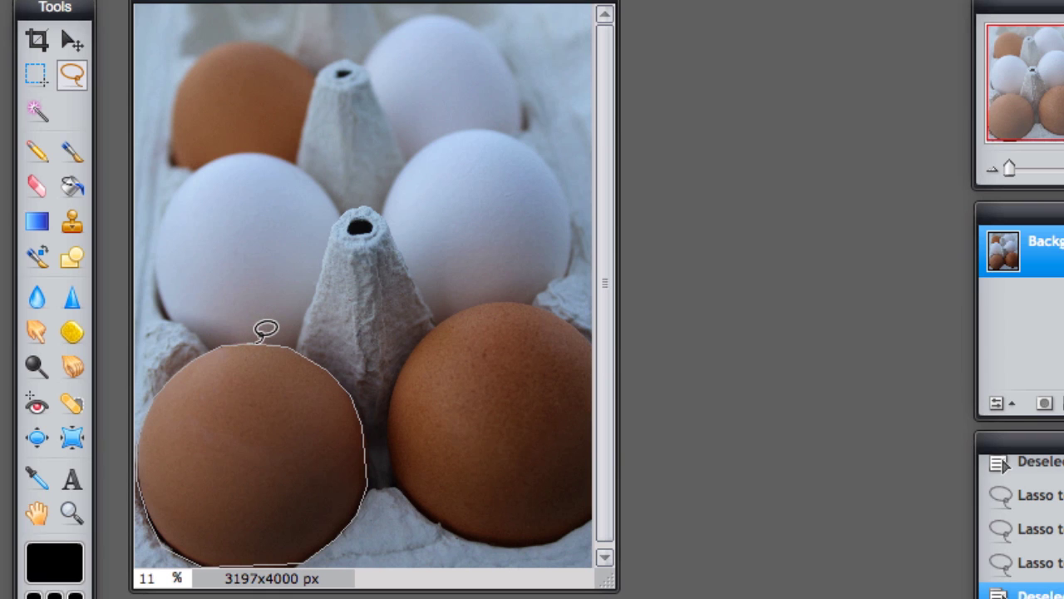
drag(266, 330, 262, 325)
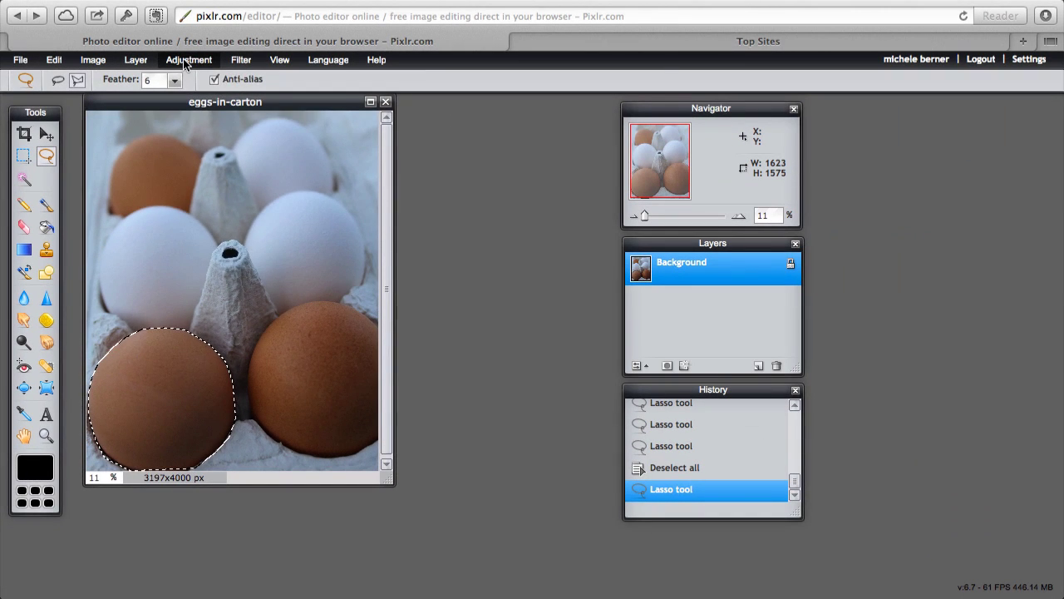
- Apply Hue & Saturation with Hue -169, Saturation 96 and Lightness 10 to the selected egg
click(212, 30)
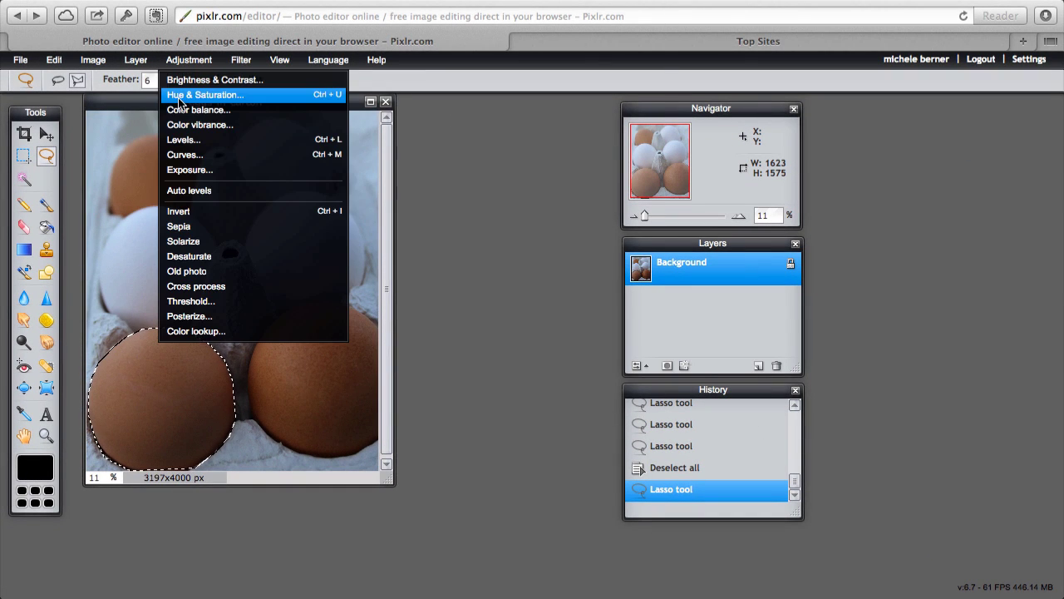
click(221, 66)
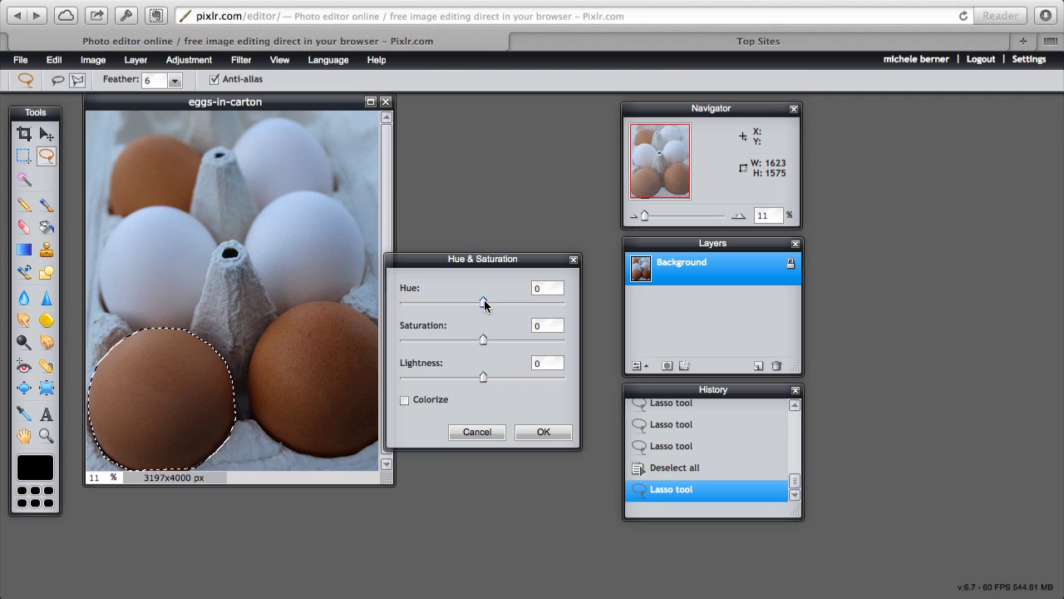
drag(484, 300, 409, 306)
click(405, 304)
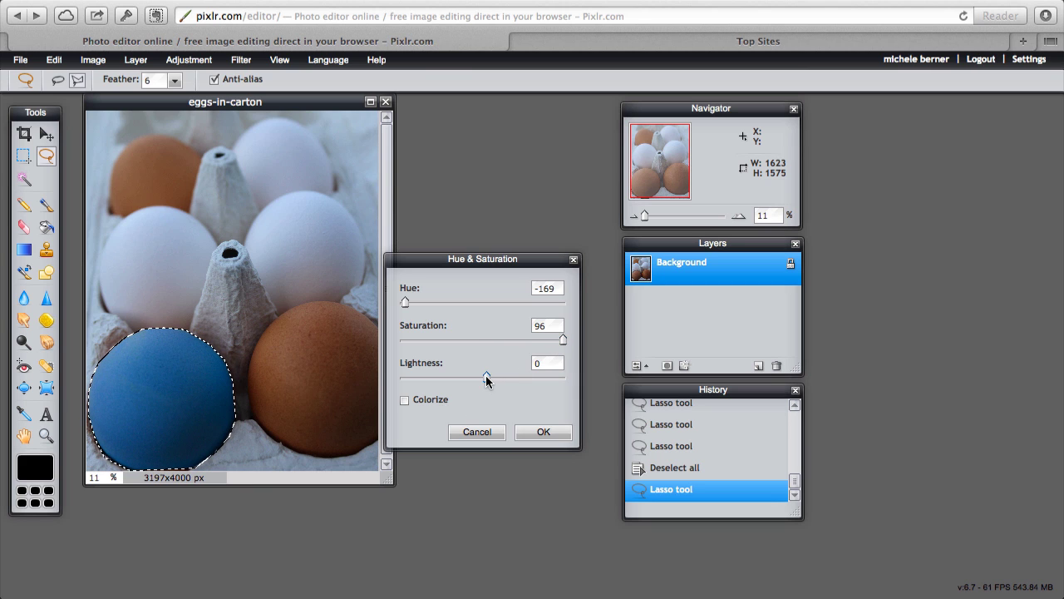
mouse_move(487, 377)
mouse_down()
mouse_move(502, 376)
mouse_move(492, 378)
mouse_up()
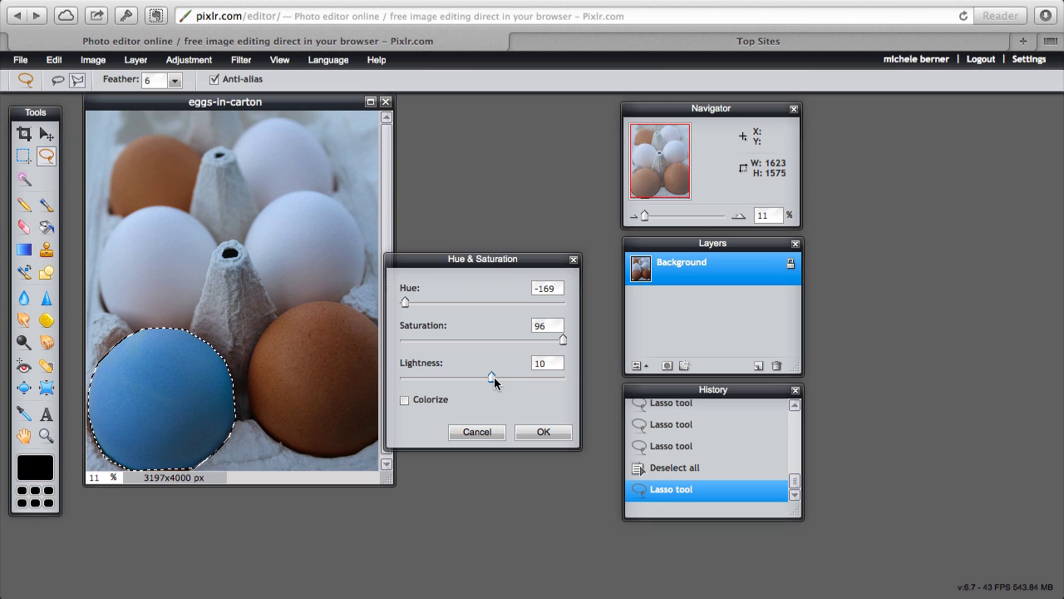
click(551, 433)
- Deselect the egg and set the JPEG save quality to 100
click(53, 59)
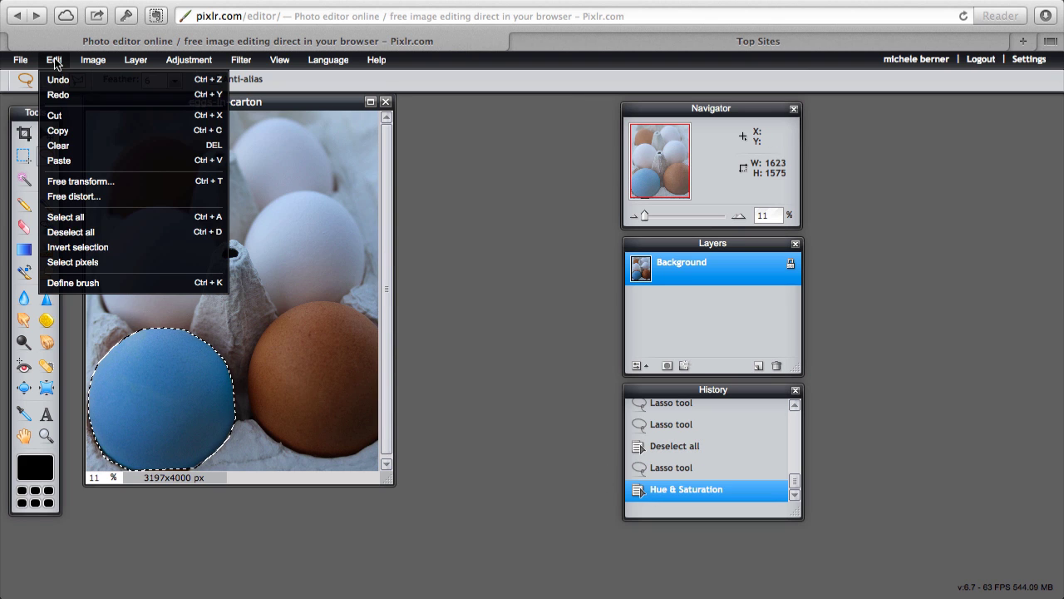
click(52, 231)
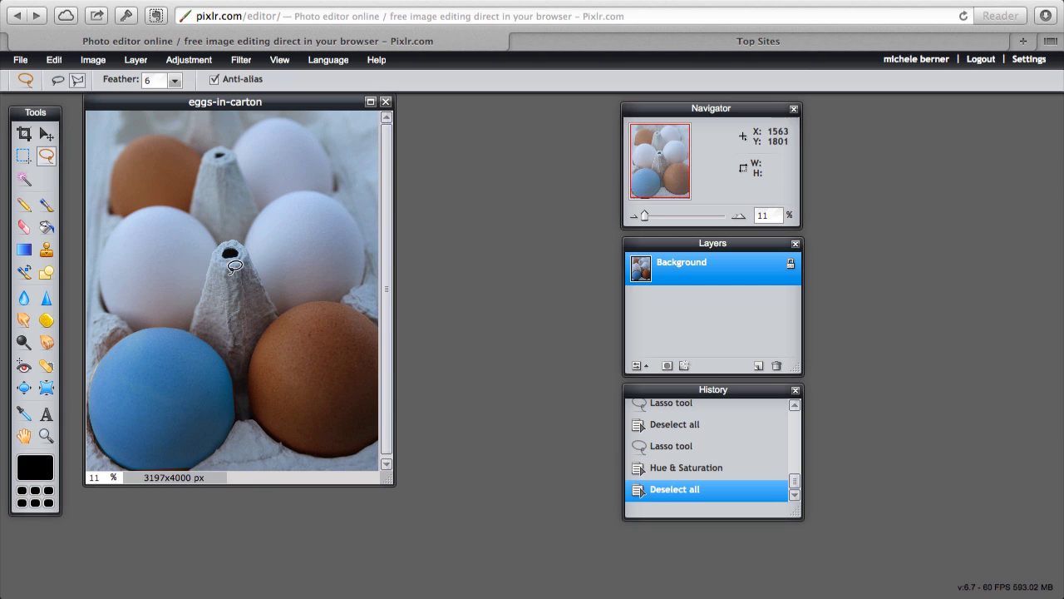
click(21, 59)
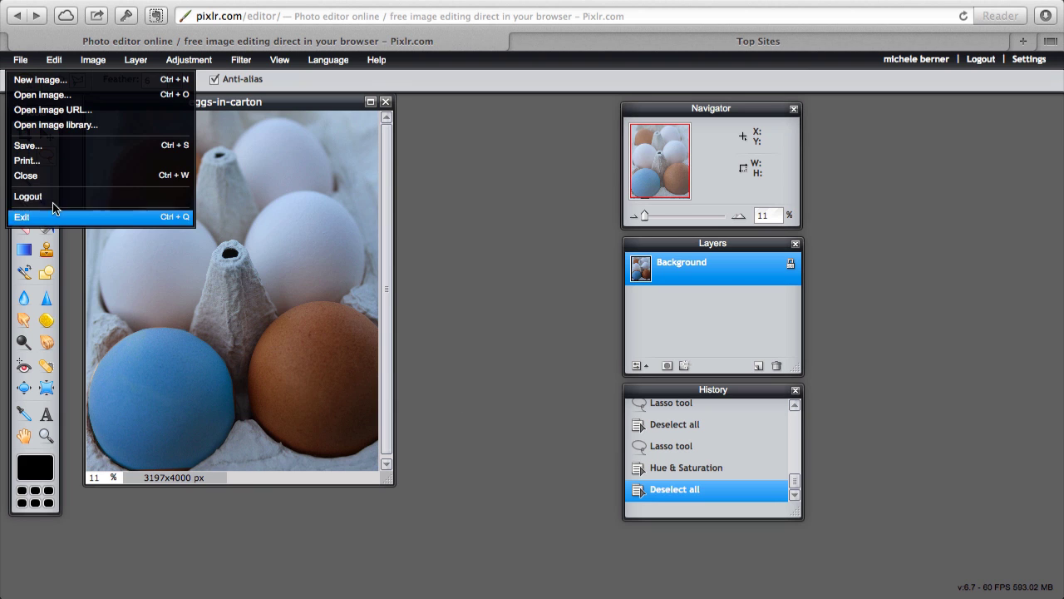
click(27, 145)
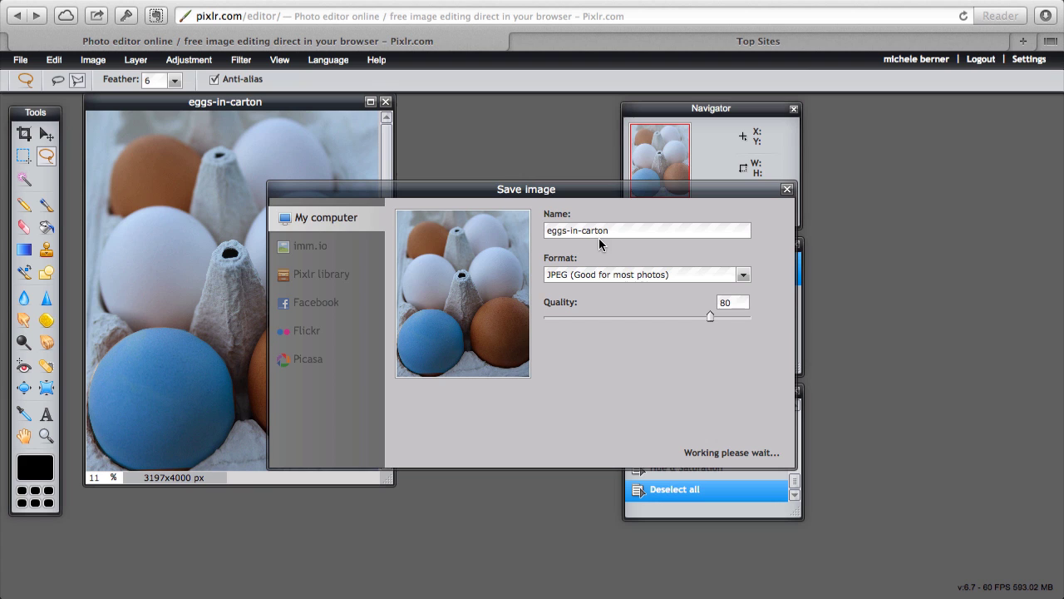
drag(709, 316, 759, 313)
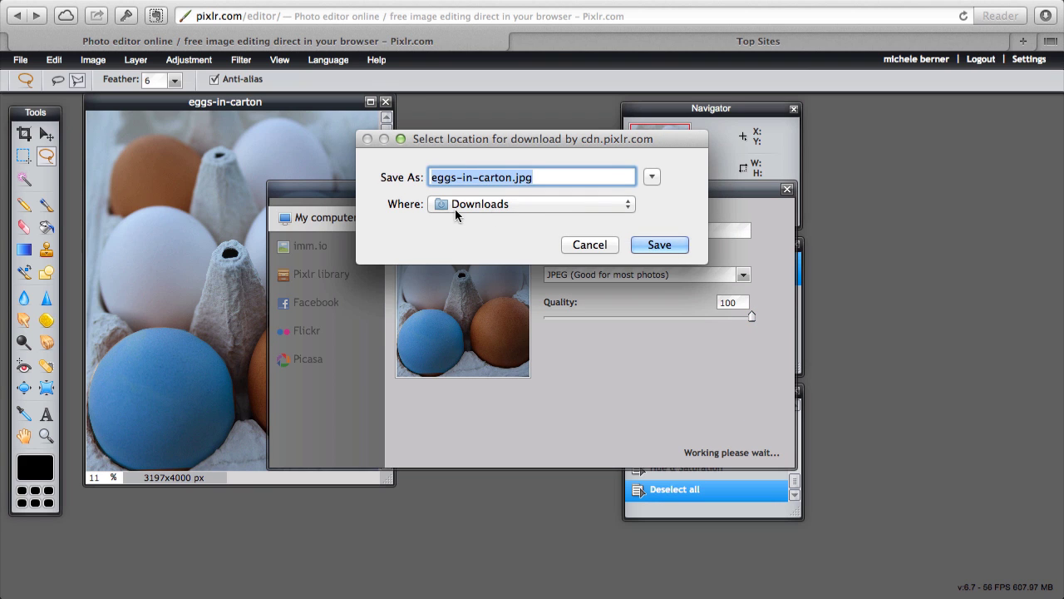
- Name the file 'blue eggs-in-carton.jpg', removing the stray i typo
click(508, 171)
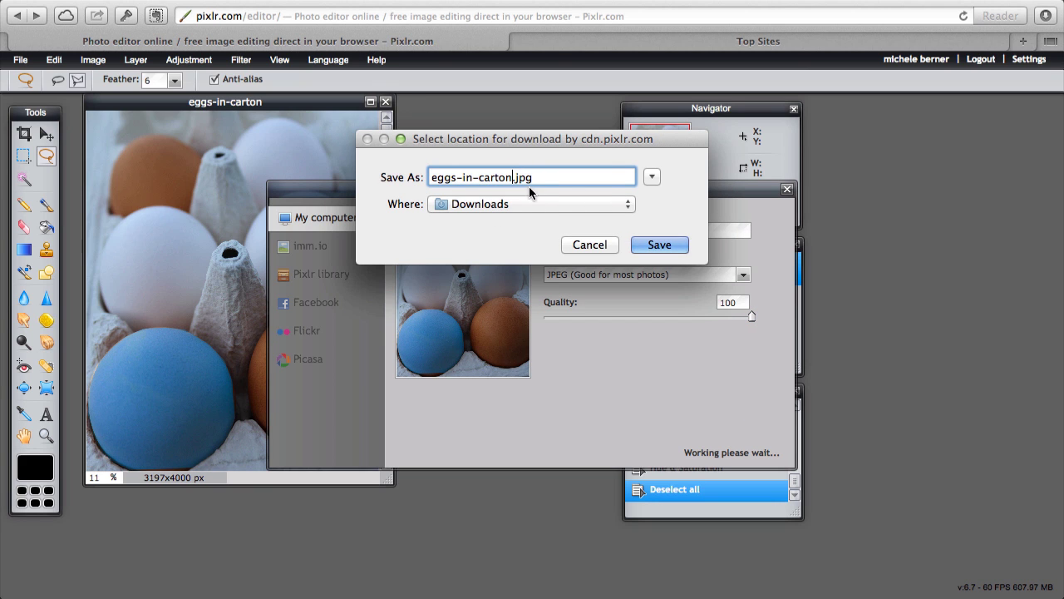
click(433, 176)
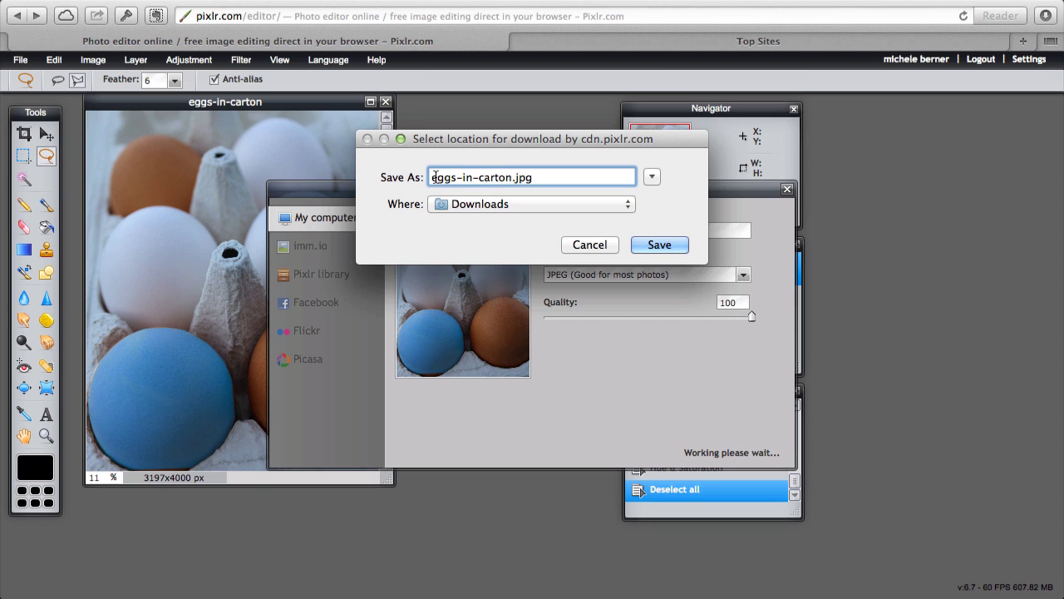
text(blue)
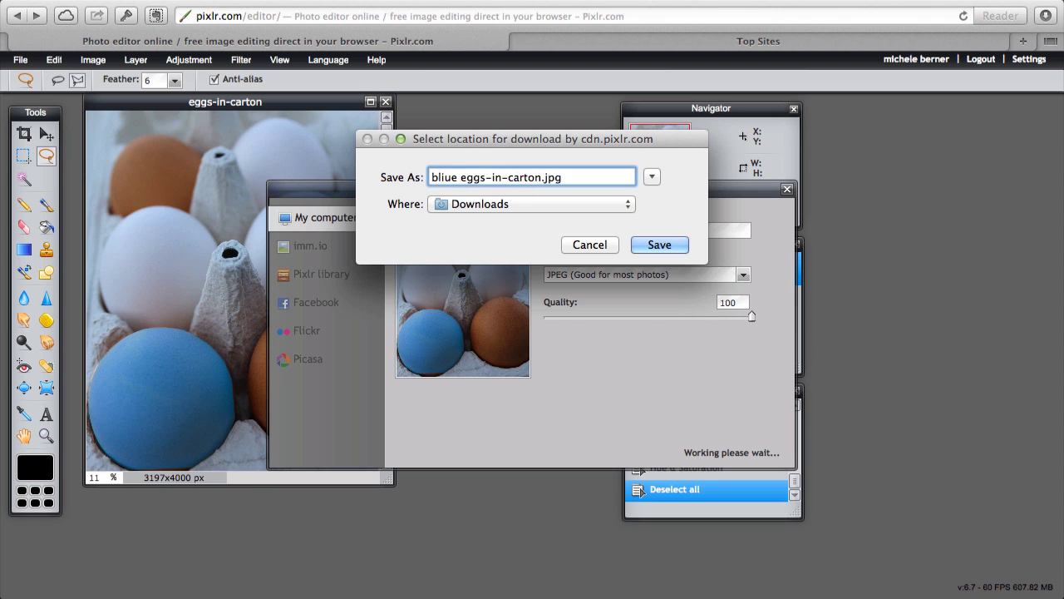
click(444, 176)
key(BackSpace)
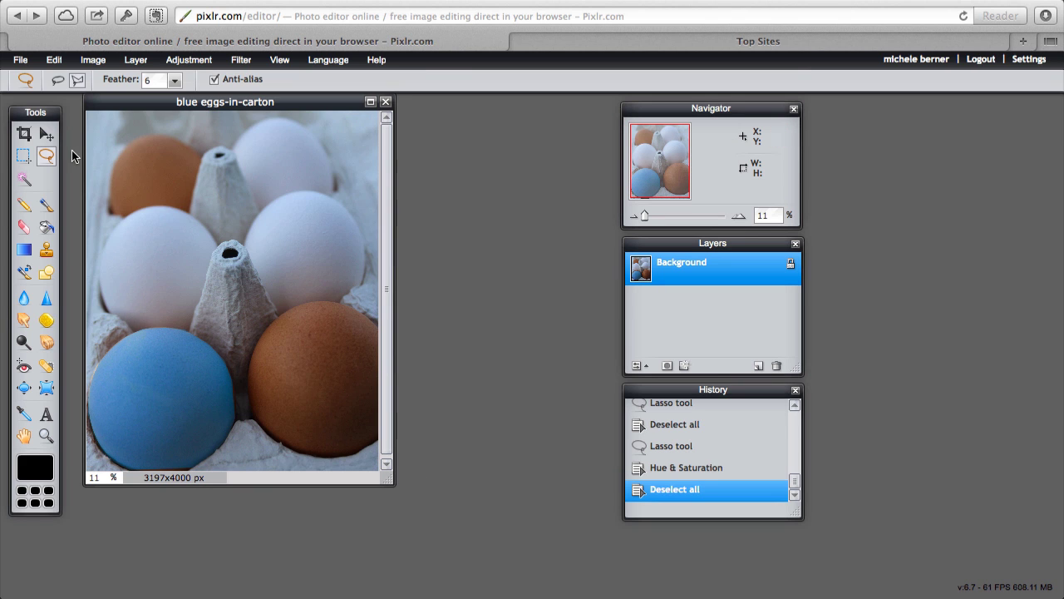
click(189, 60)
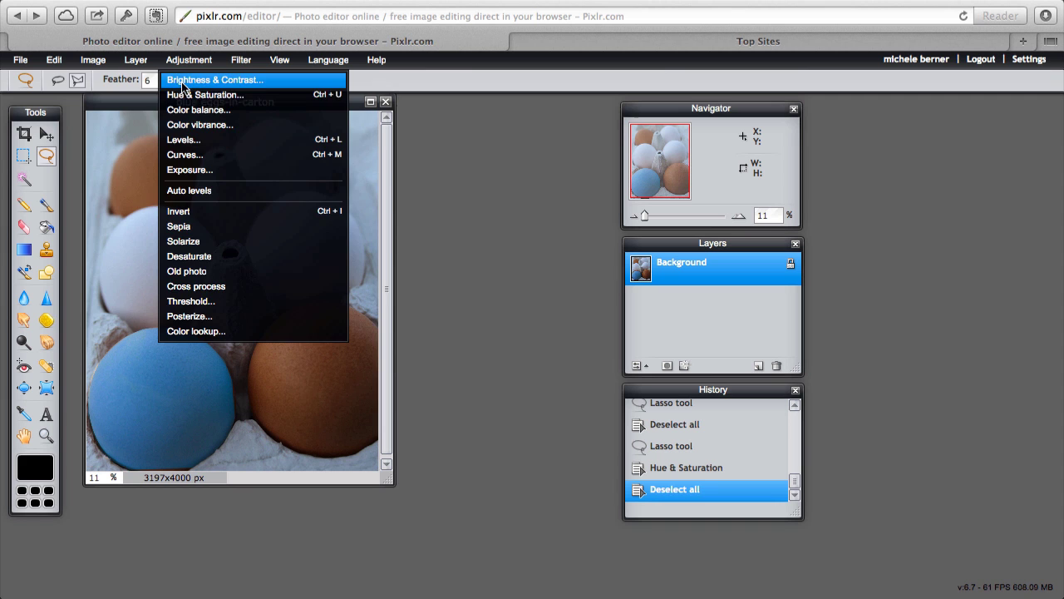
click(183, 91)
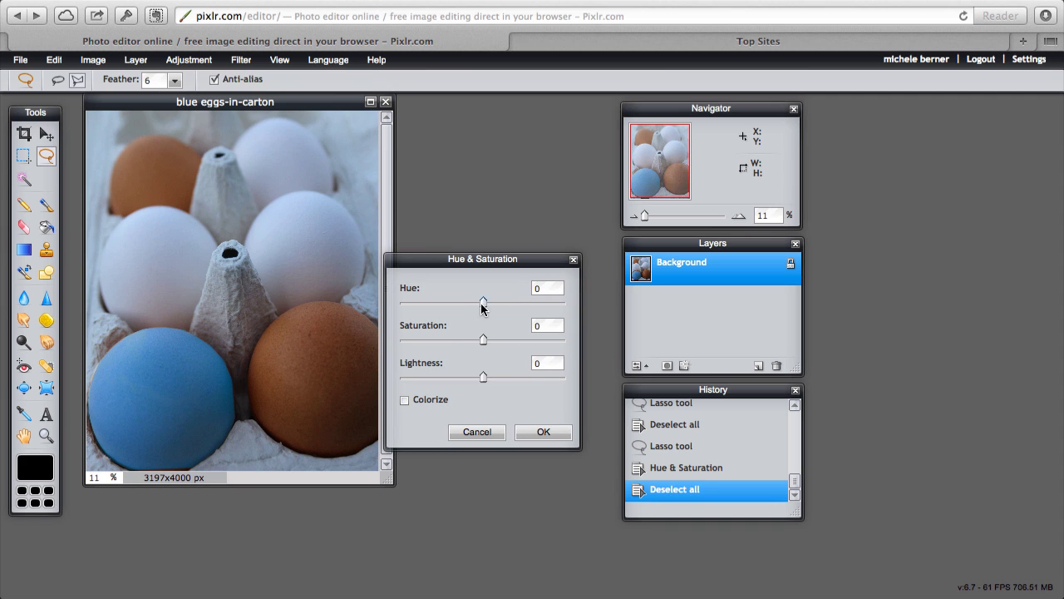
drag(482, 307, 561, 303)
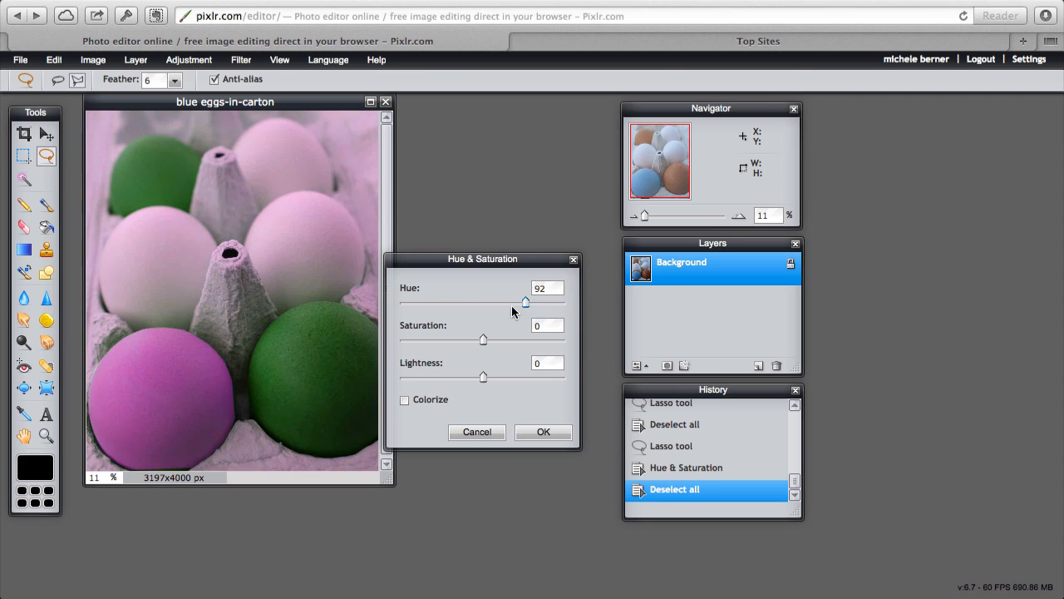
drag(511, 305, 482, 304)
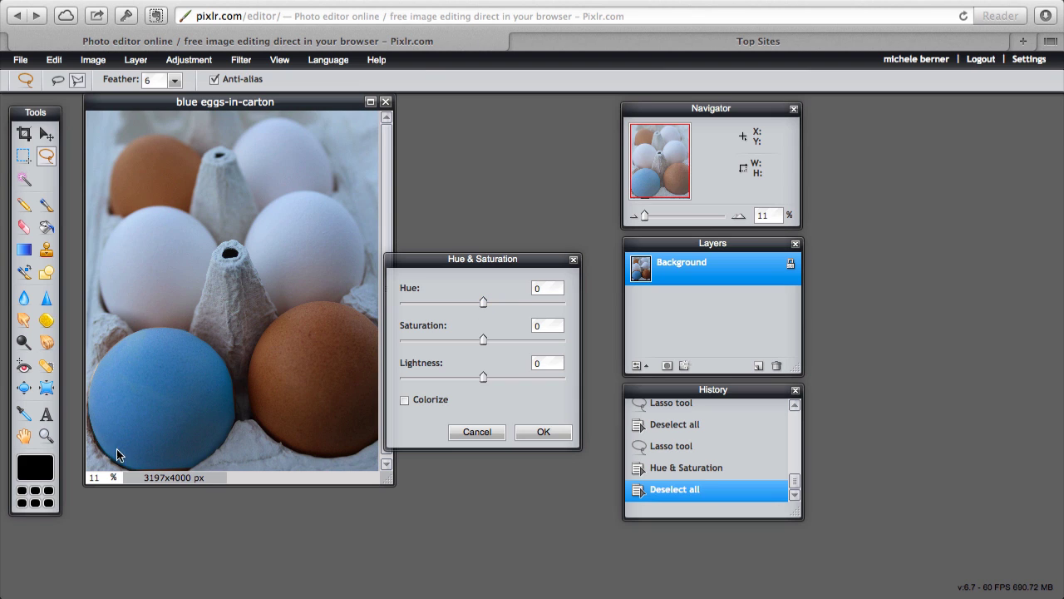
click(545, 432)
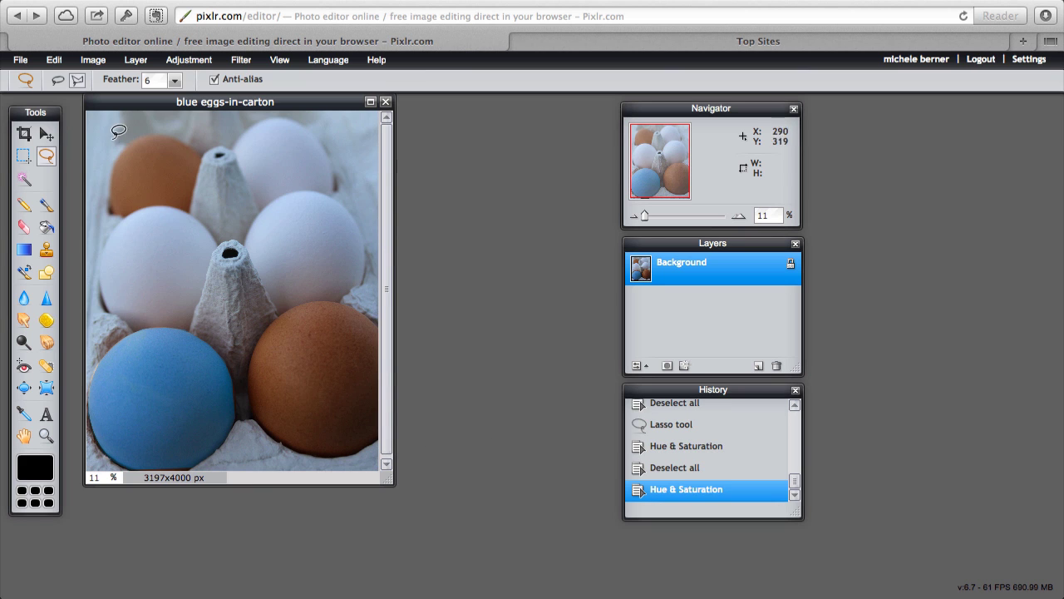
- Close the eggs photo without saving and open Vegetables.png from Downloads
click(386, 101)
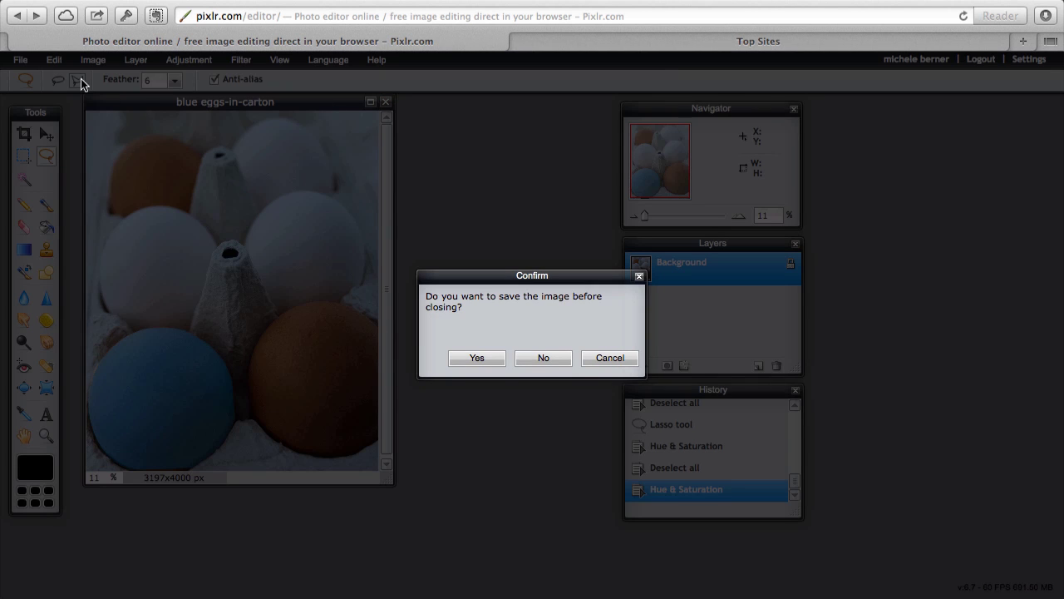
click(536, 357)
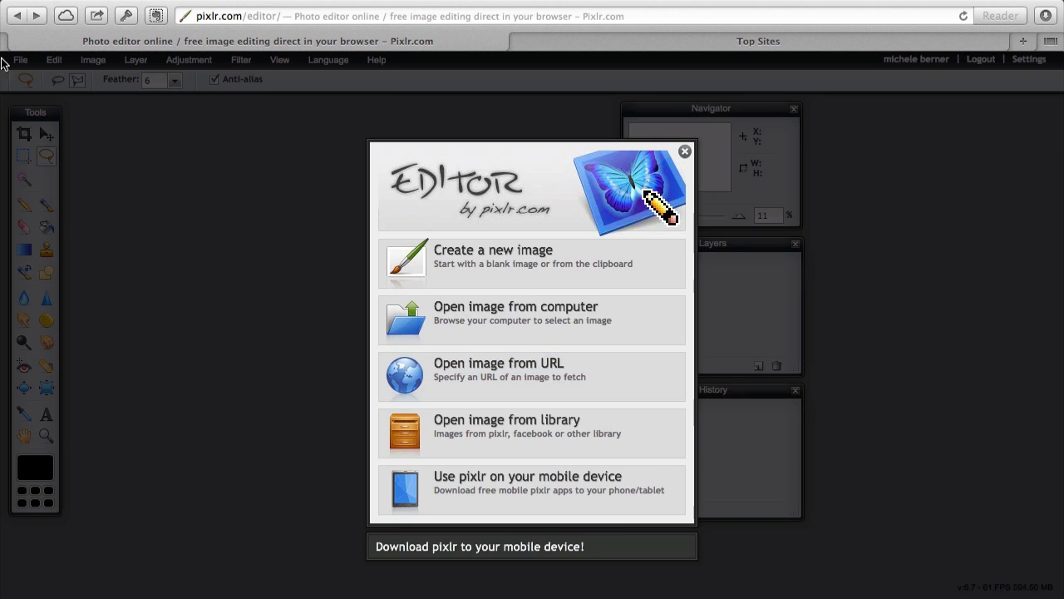
click(464, 326)
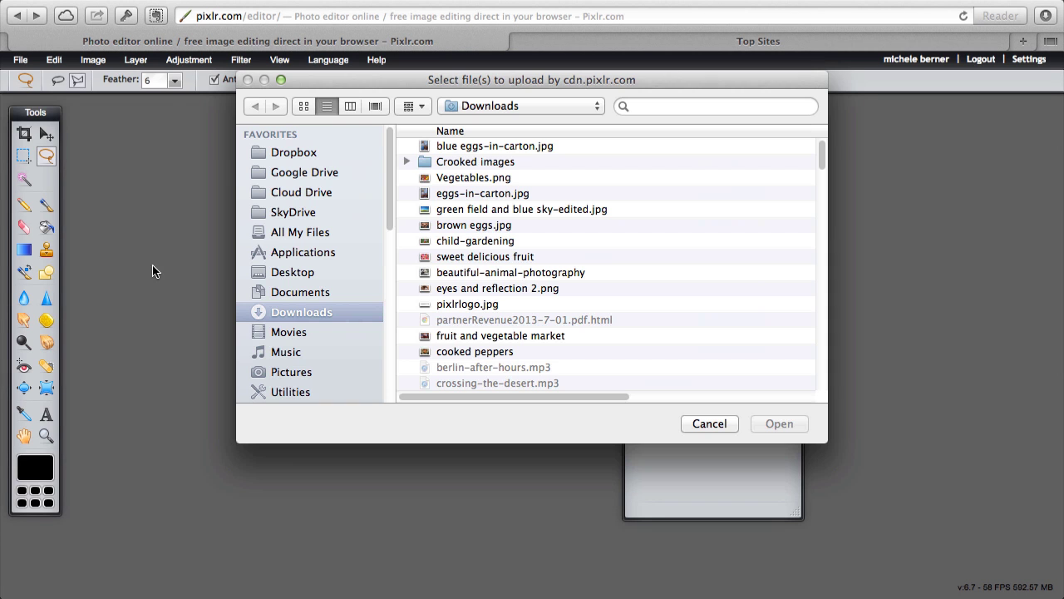
double_click(457, 178)
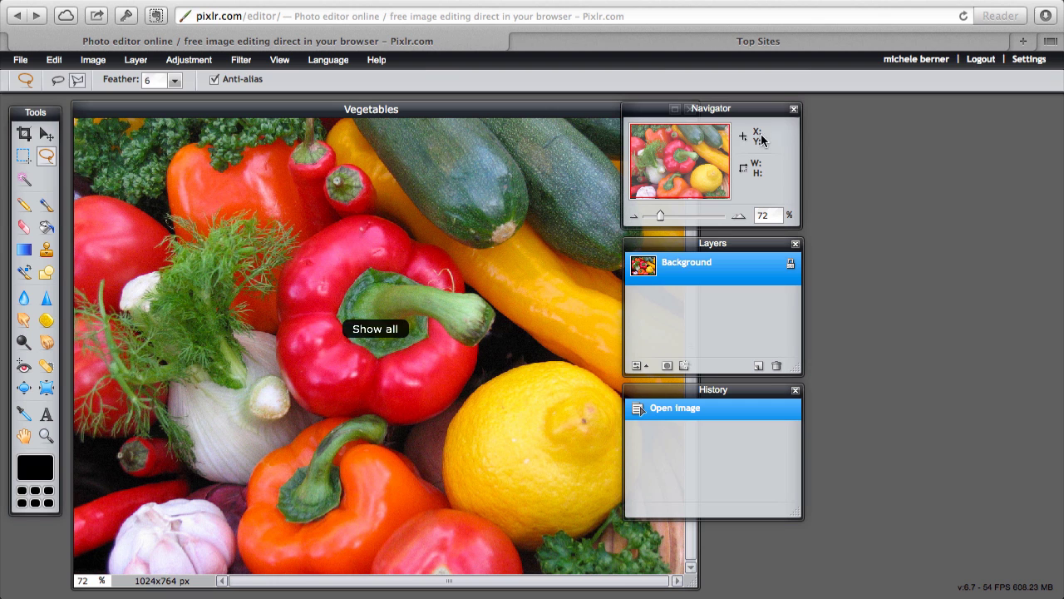
drag(692, 579, 606, 518)
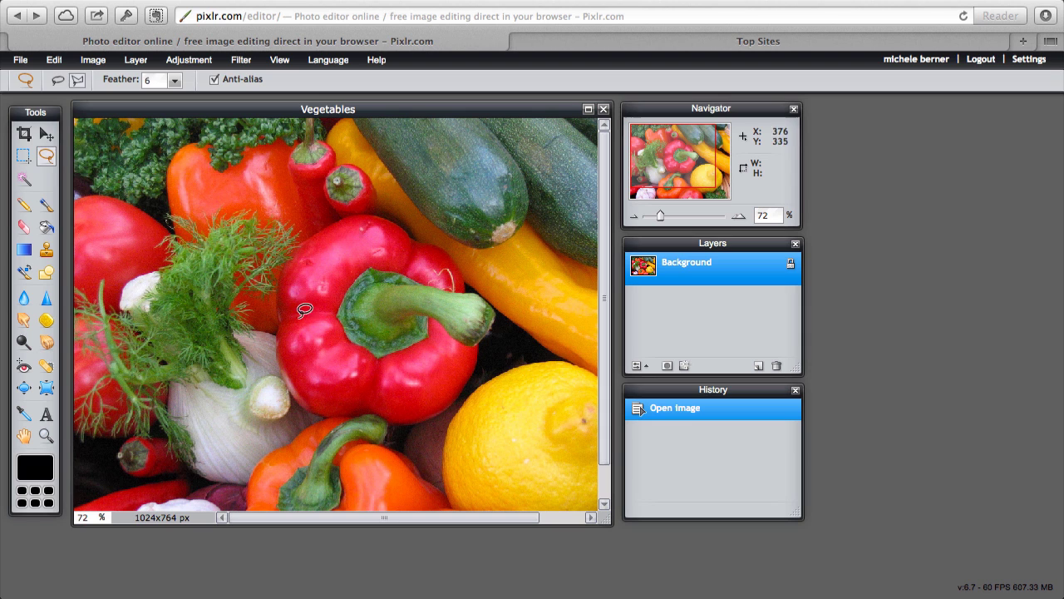
- Select the Move tool and duplicate the Background layer as Background copy
click(45, 134)
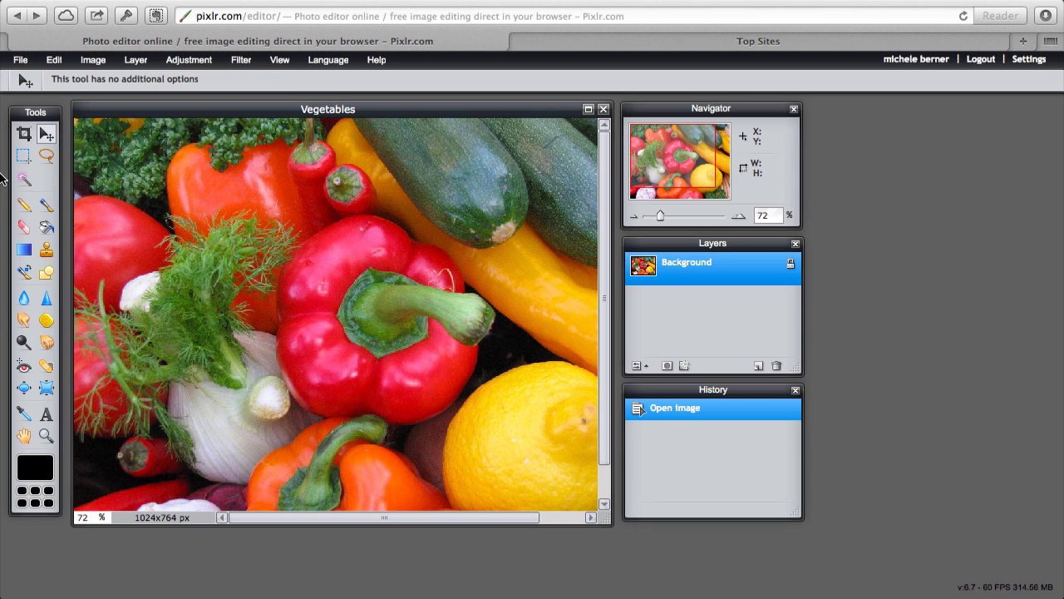
click(133, 63)
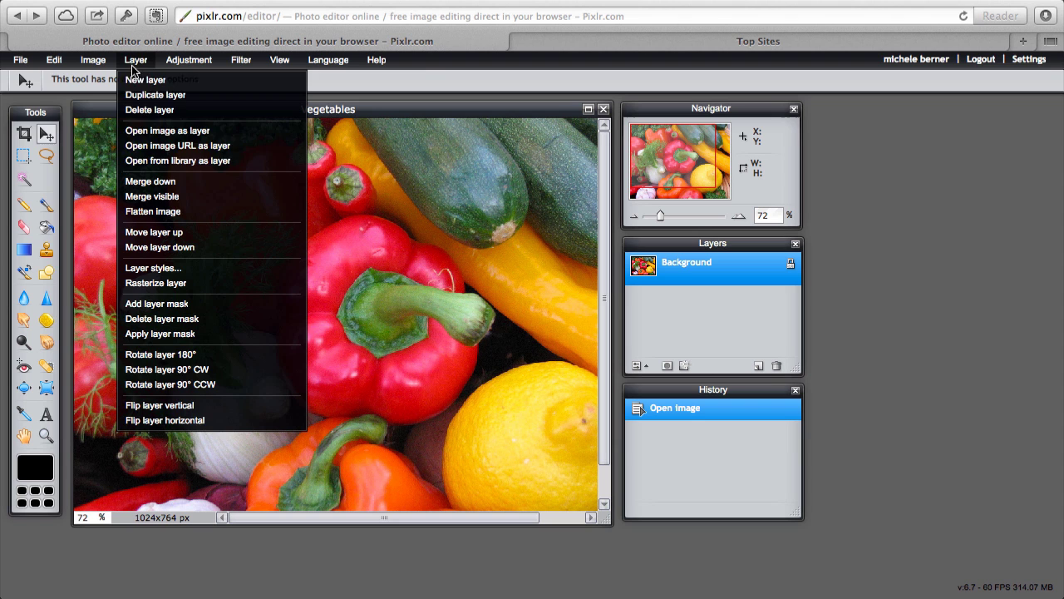
click(156, 95)
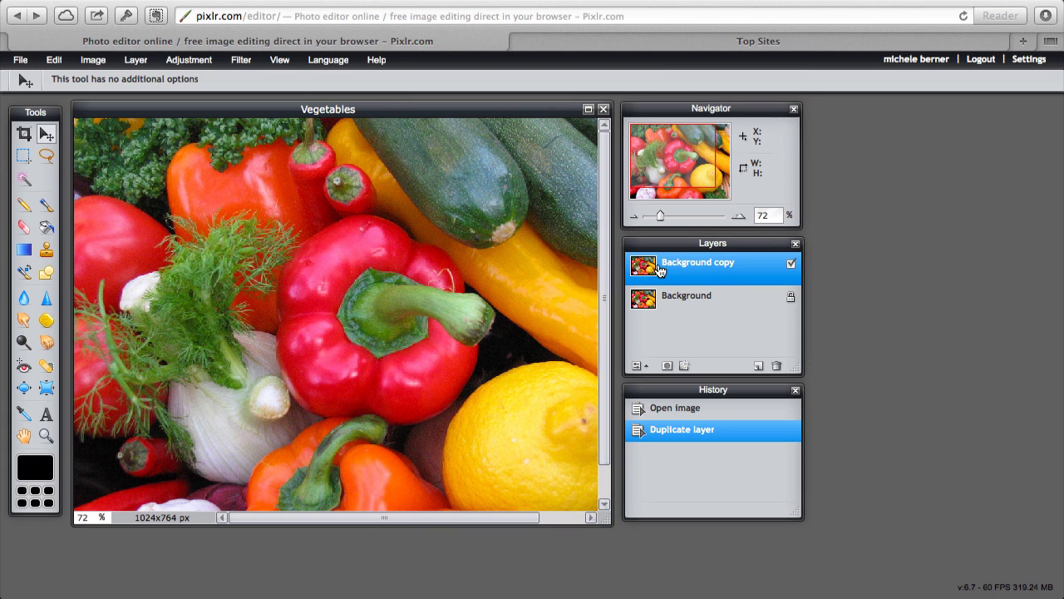
- Desaturate the Background copy layer to Saturation -100 with Hue & Saturation
click(189, 60)
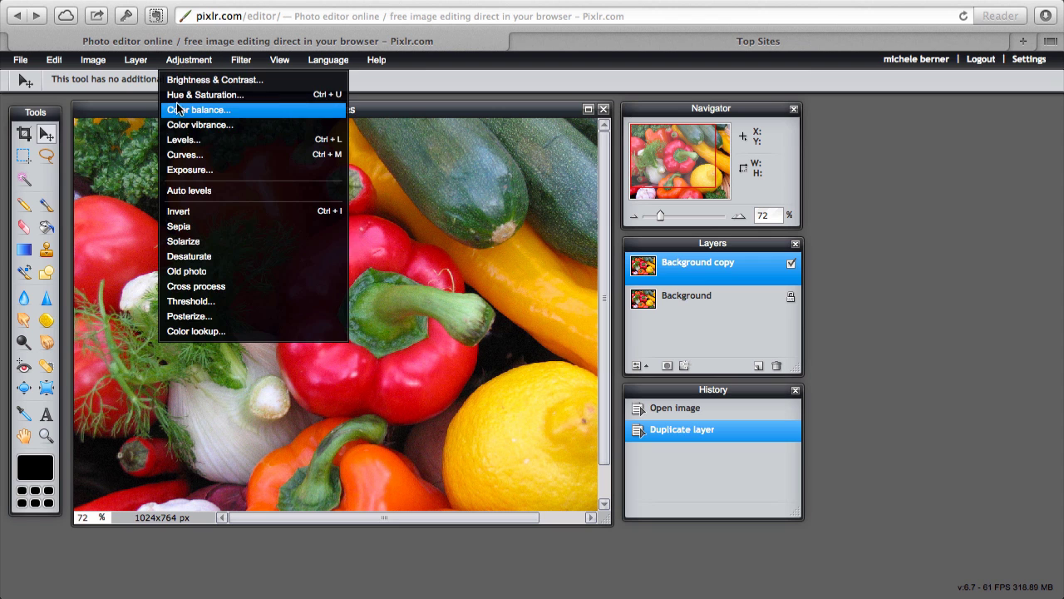
click(177, 96)
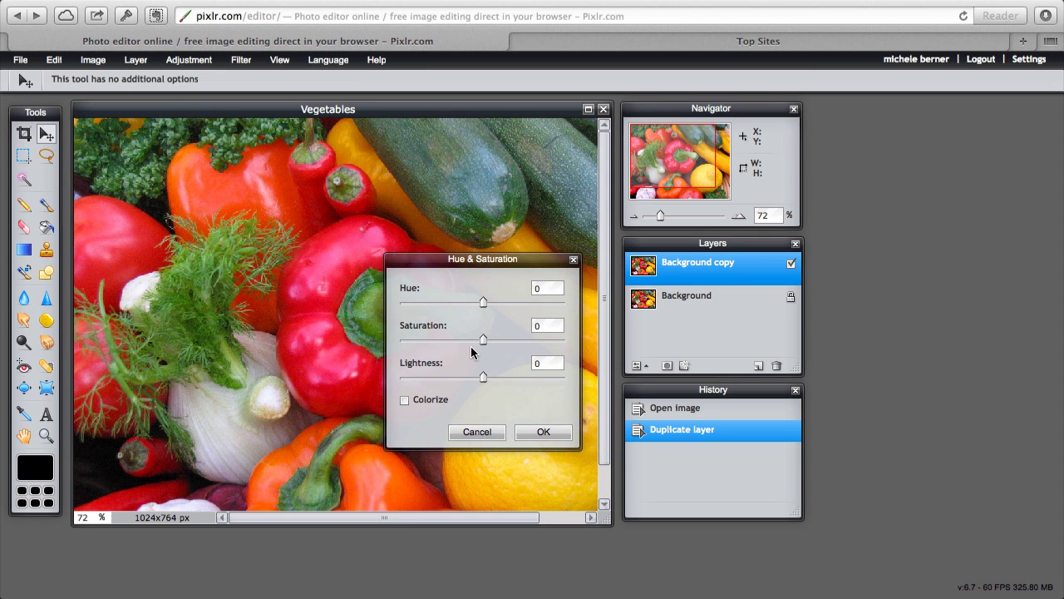
drag(484, 341, 388, 342)
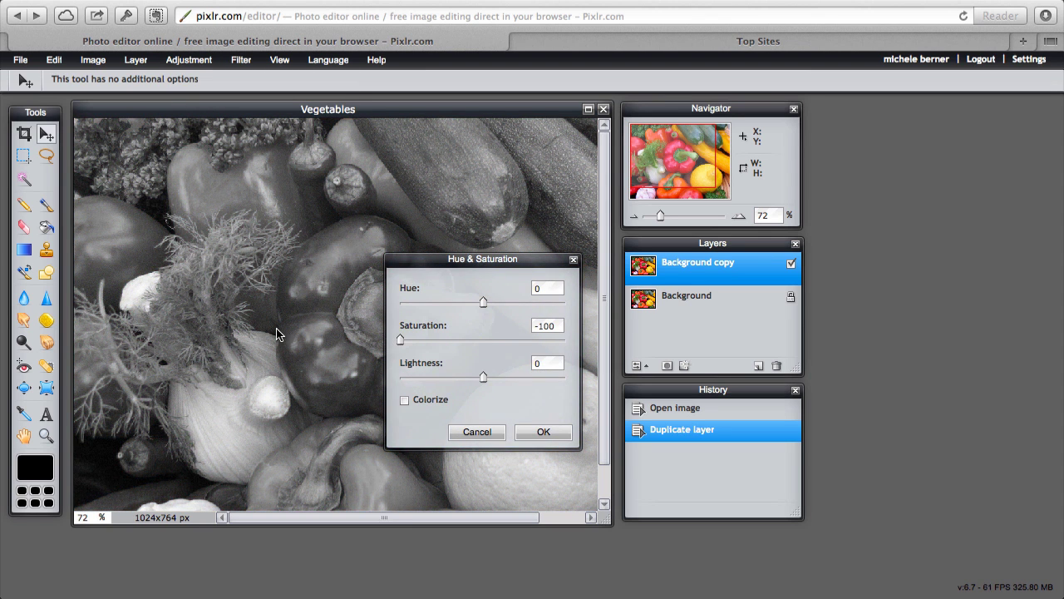
click(541, 432)
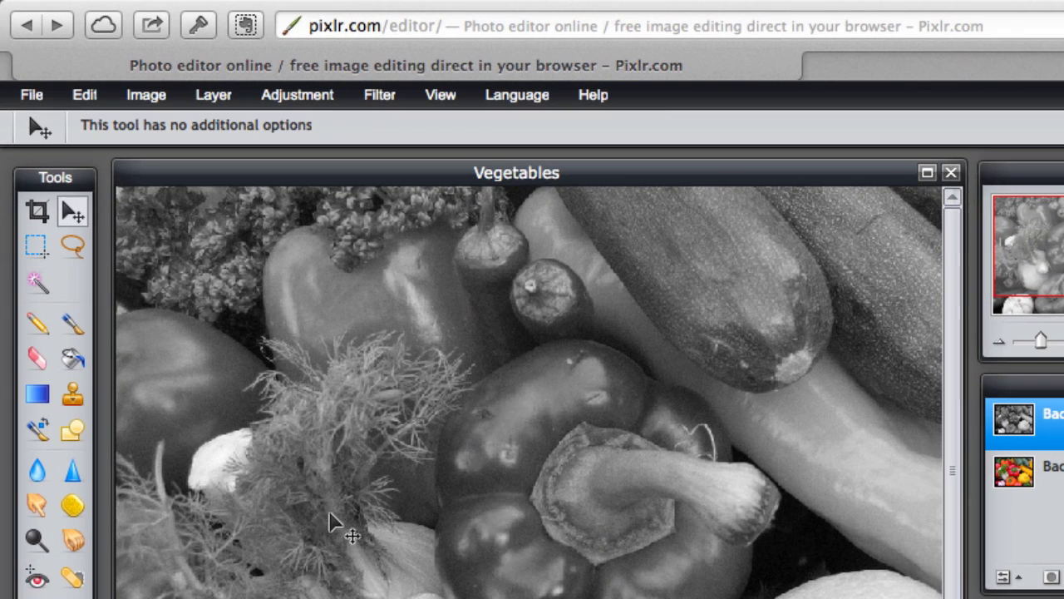
- Erase the greyscale copy over the pepper's top with a hard 20 px eraser to reveal red
click(37, 357)
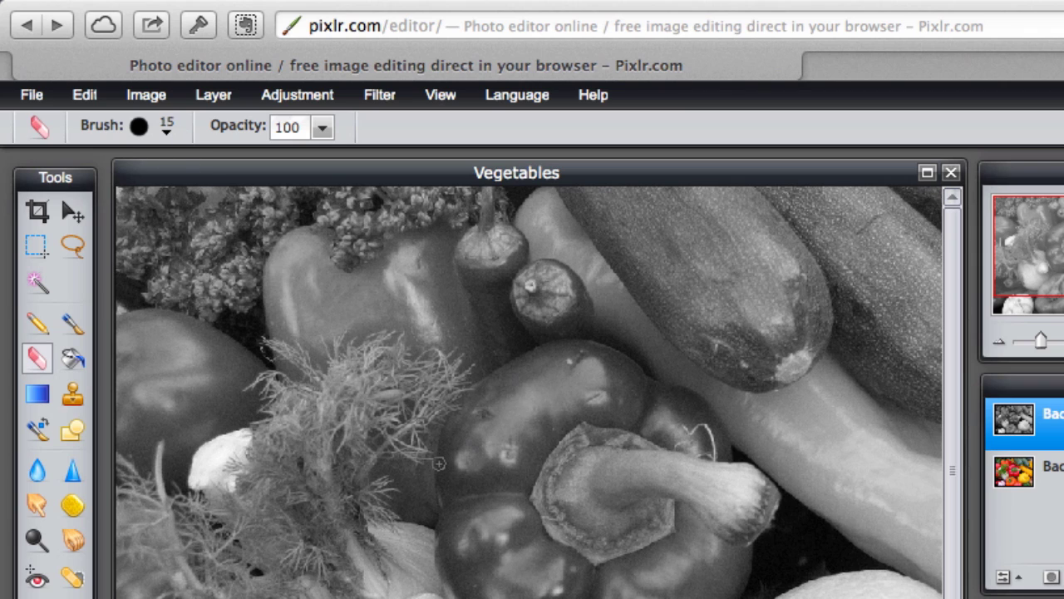
click(166, 132)
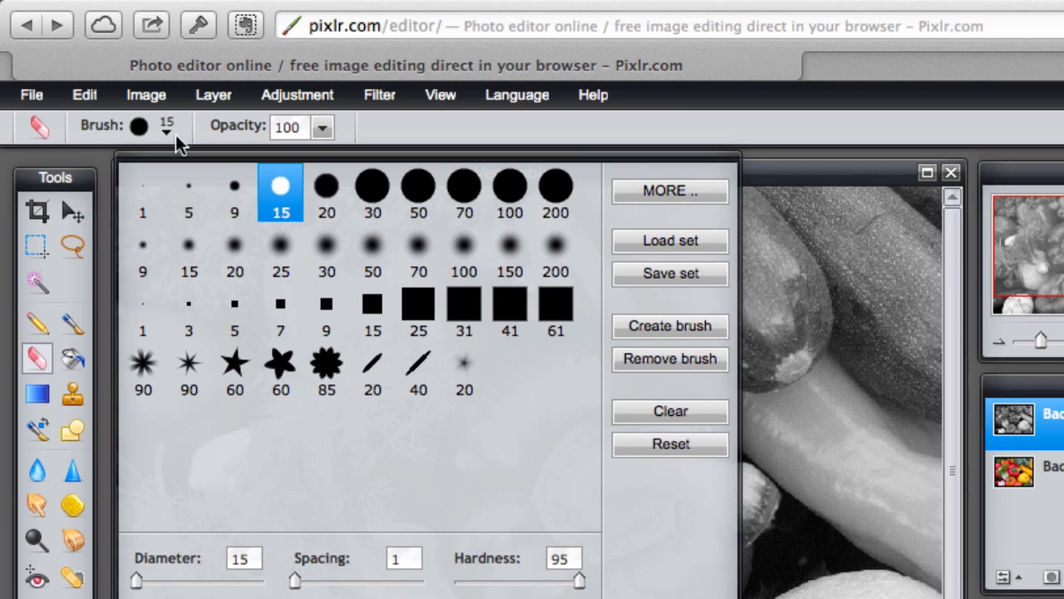
click(337, 202)
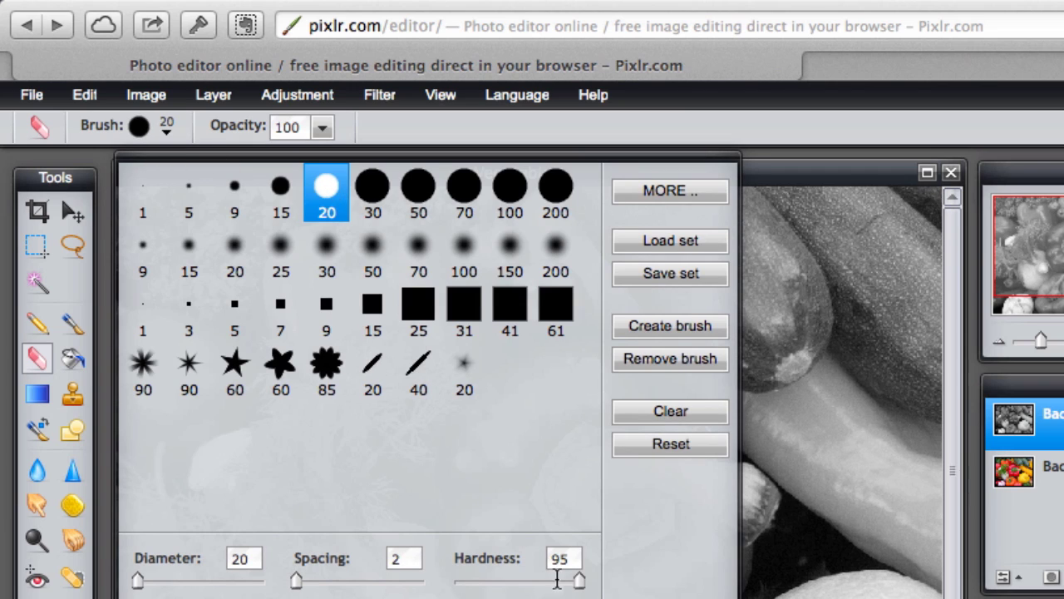
click(838, 174)
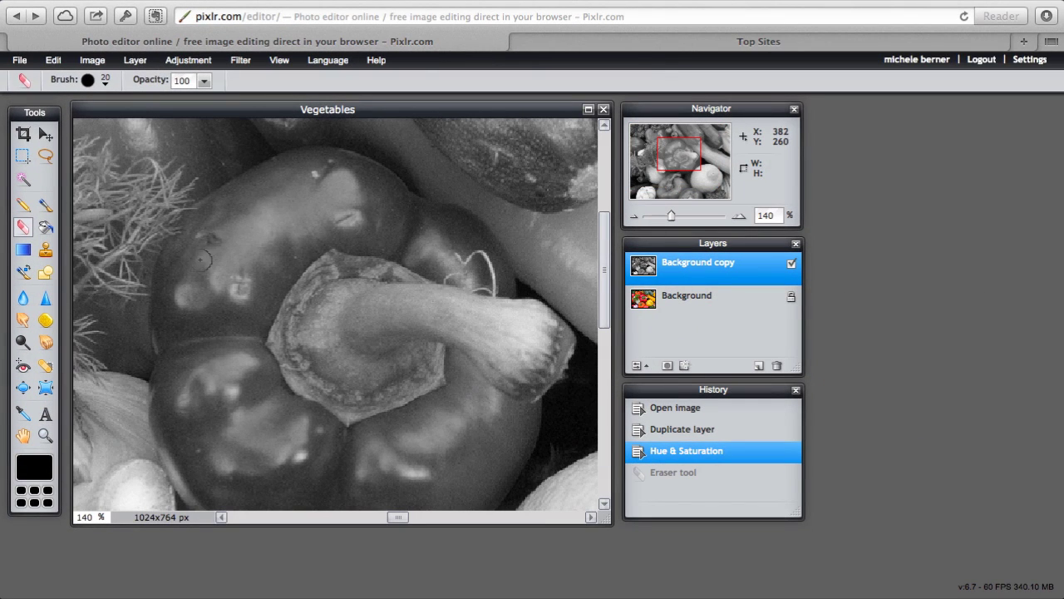
mouse_move(201, 260)
mouse_down()
mouse_move(227, 287)
mouse_move(229, 302)
mouse_move(300, 327)
mouse_move(272, 345)
mouse_move(256, 376)
mouse_move(258, 408)
mouse_move(213, 419)
mouse_move(233, 443)
mouse_move(223, 472)
mouse_move(252, 480)
mouse_move(243, 484)
mouse_move(329, 474)
mouse_move(343, 459)
mouse_move(274, 450)
mouse_move(458, 457)
mouse_move(422, 440)
mouse_move(504, 410)
mouse_move(443, 373)
mouse_move(417, 324)
mouse_move(477, 311)
mouse_move(471, 299)
mouse_move(276, 295)
mouse_move(385, 351)
mouse_up()
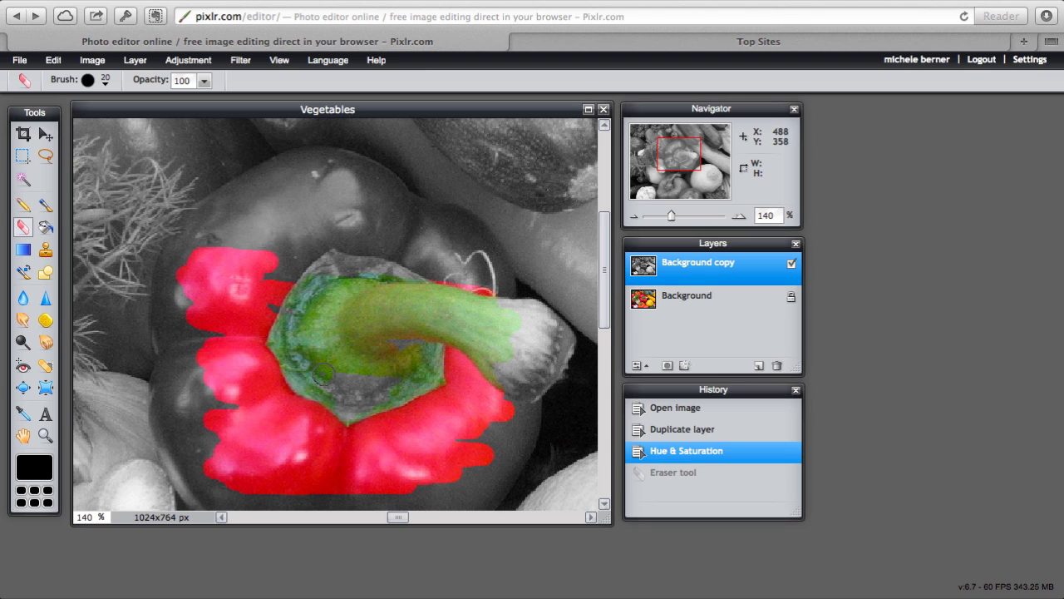
mouse_move(447, 335)
mouse_down()
mouse_move(340, 304)
mouse_move(328, 250)
mouse_move(305, 230)
mouse_move(223, 223)
mouse_move(226, 237)
mouse_move(305, 263)
mouse_move(285, 259)
mouse_move(305, 326)
mouse_move(284, 340)
mouse_move(270, 305)
mouse_move(277, 237)
mouse_move(261, 213)
mouse_move(290, 192)
mouse_move(380, 262)
mouse_up()
- Switch the eraser to the 15 px brush preset
click(106, 84)
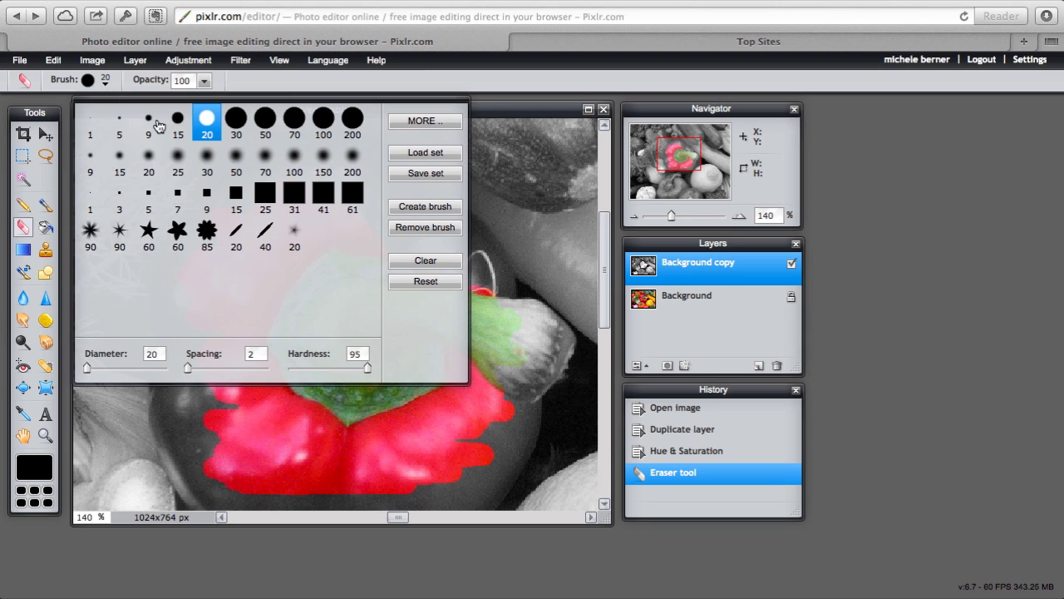
click(177, 124)
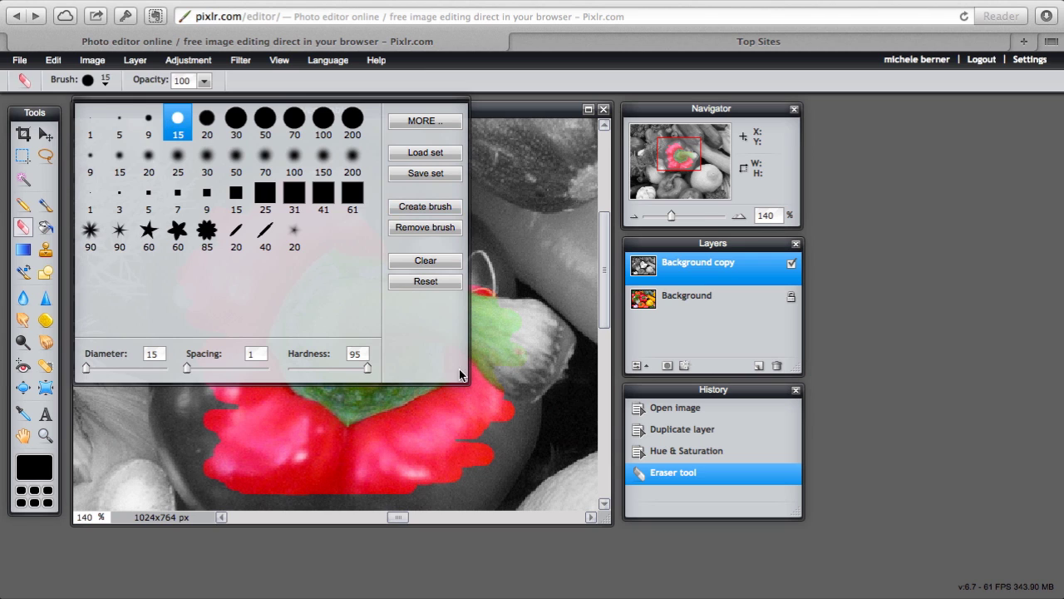
click(435, 453)
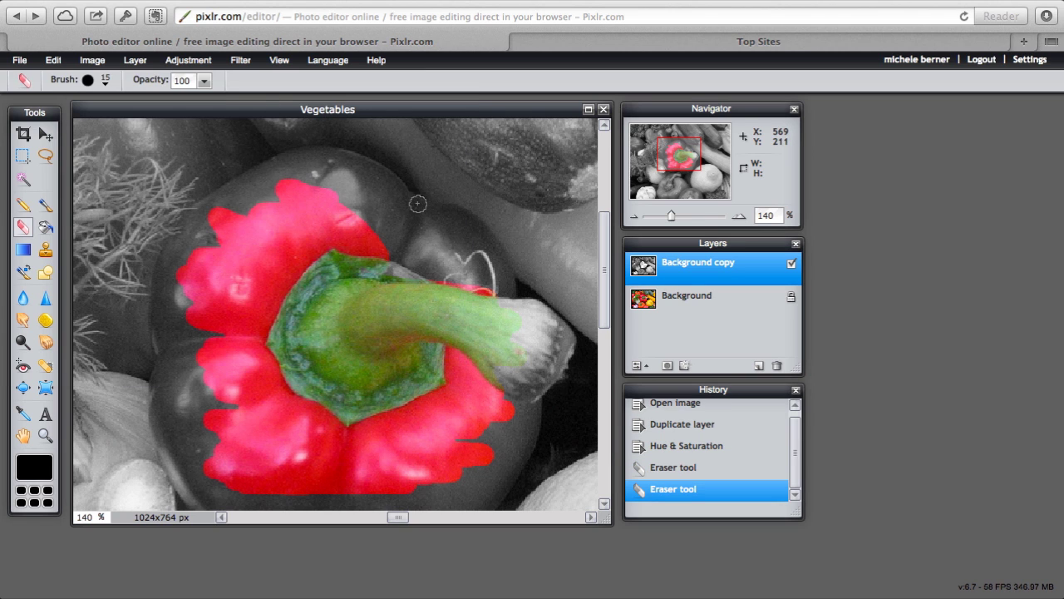
- Erase along the pepper's upper and right edges to restore their red
mouse_move(416, 207)
mouse_down()
mouse_move(331, 153)
mouse_move(284, 160)
mouse_move(206, 202)
mouse_up()
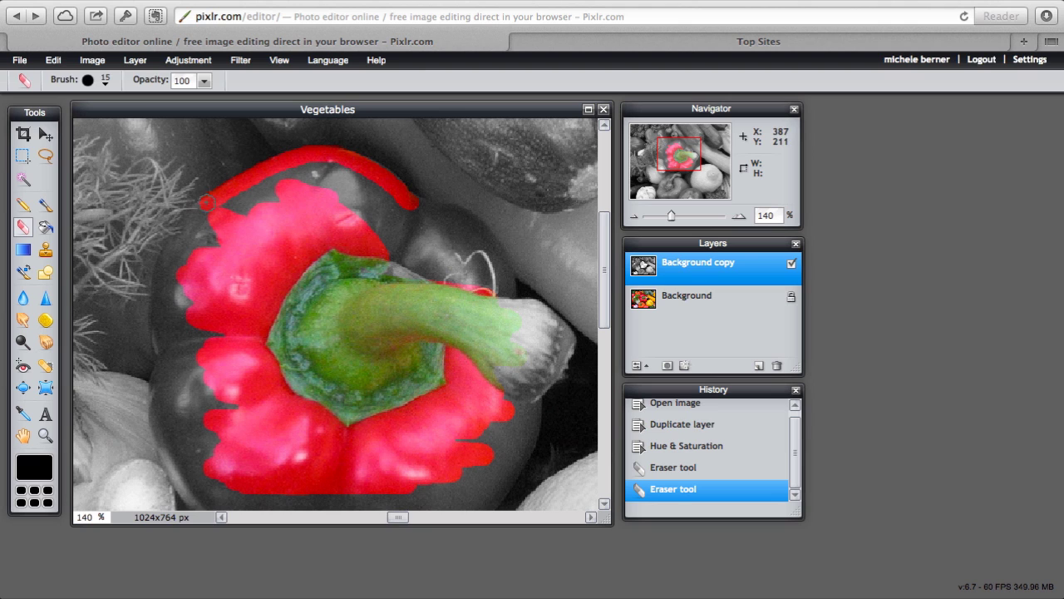
mouse_move(169, 252)
mouse_down()
mouse_move(201, 253)
mouse_move(219, 239)
mouse_move(196, 231)
mouse_move(197, 219)
mouse_move(312, 160)
mouse_move(353, 173)
mouse_move(260, 199)
mouse_up()
mouse_move(209, 243)
mouse_down()
mouse_move(358, 193)
mouse_move(385, 198)
mouse_move(412, 227)
mouse_move(297, 198)
mouse_move(315, 235)
mouse_move(338, 233)
mouse_move(315, 213)
mouse_move(381, 217)
mouse_move(351, 200)
mouse_move(402, 238)
mouse_move(340, 216)
mouse_move(441, 258)
mouse_up()
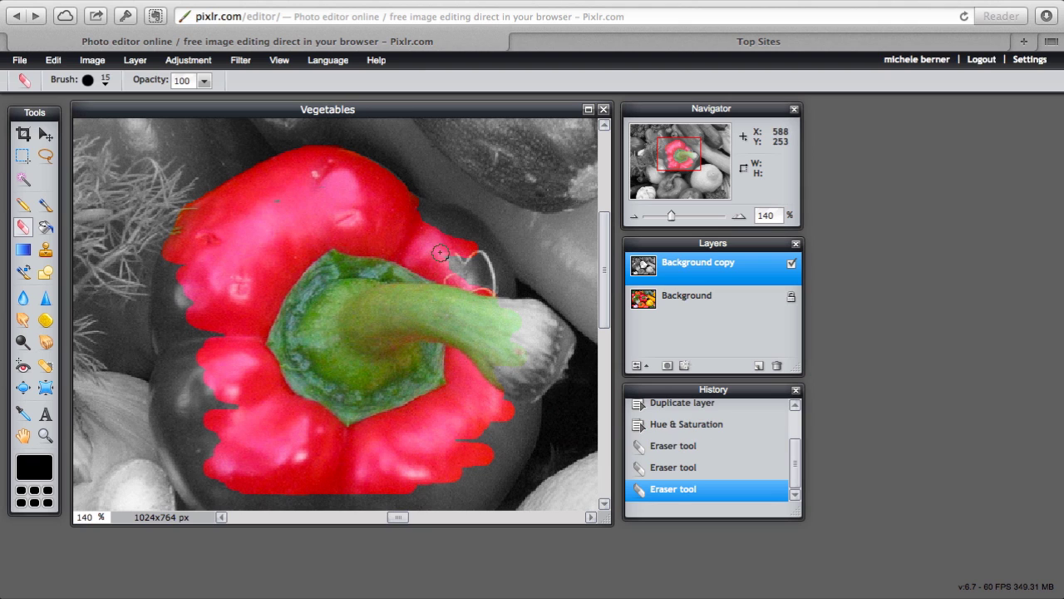
mouse_move(502, 297)
mouse_down()
mouse_move(490, 248)
mouse_move(451, 214)
mouse_move(354, 209)
mouse_move(441, 226)
mouse_move(487, 266)
mouse_move(467, 280)
mouse_up()
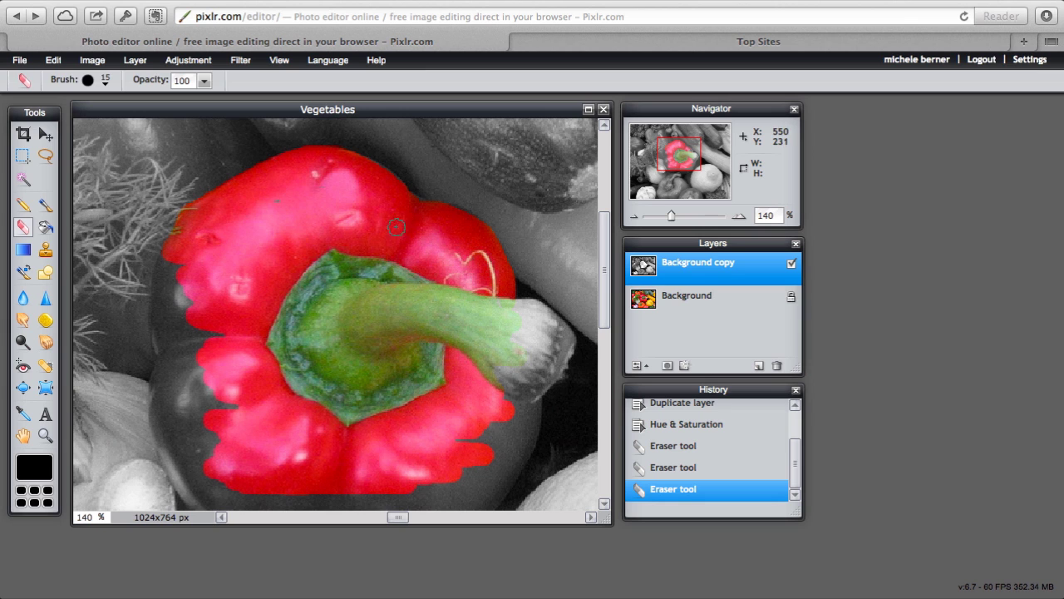
mouse_move(396, 226)
mouse_down()
mouse_move(296, 328)
mouse_move(183, 305)
mouse_up()
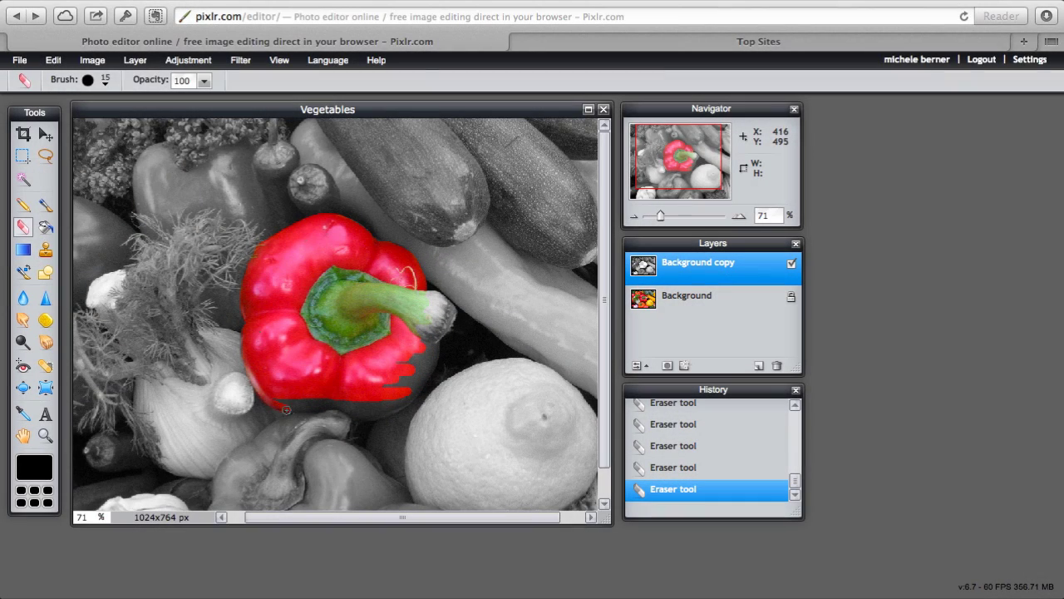
- Erase the last grey patches along the pepper's bottom edge so it is fully red
drag(342, 410, 369, 414)
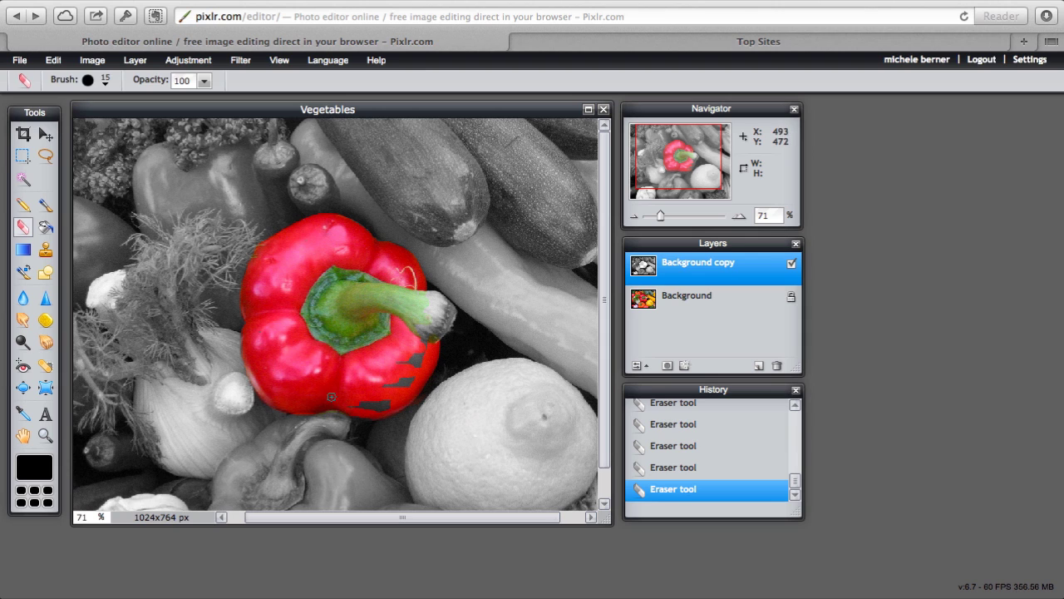
drag(331, 397, 393, 405)
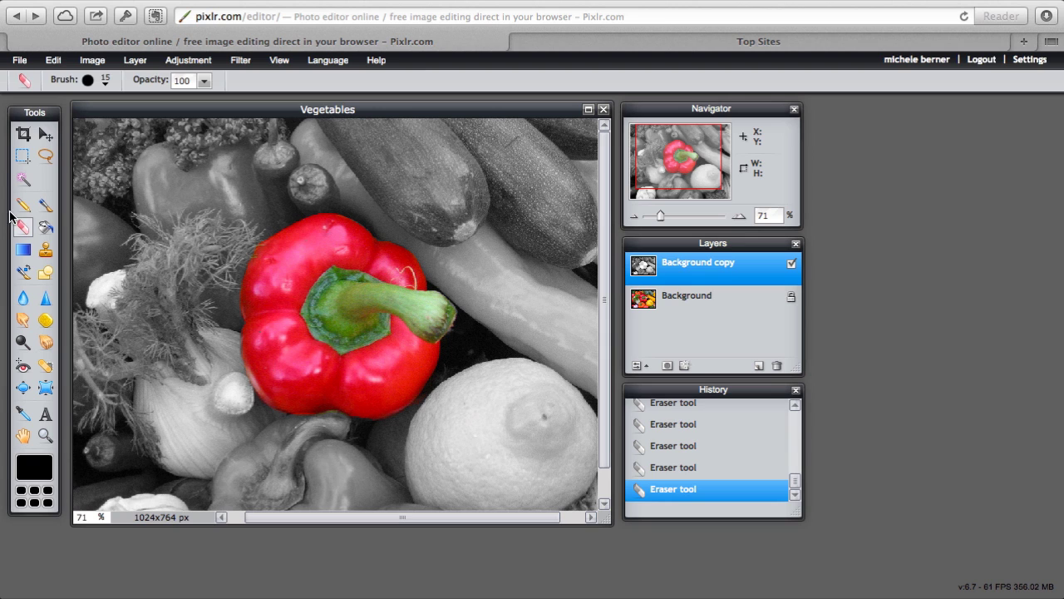
drag(392, 109, 392, 103)
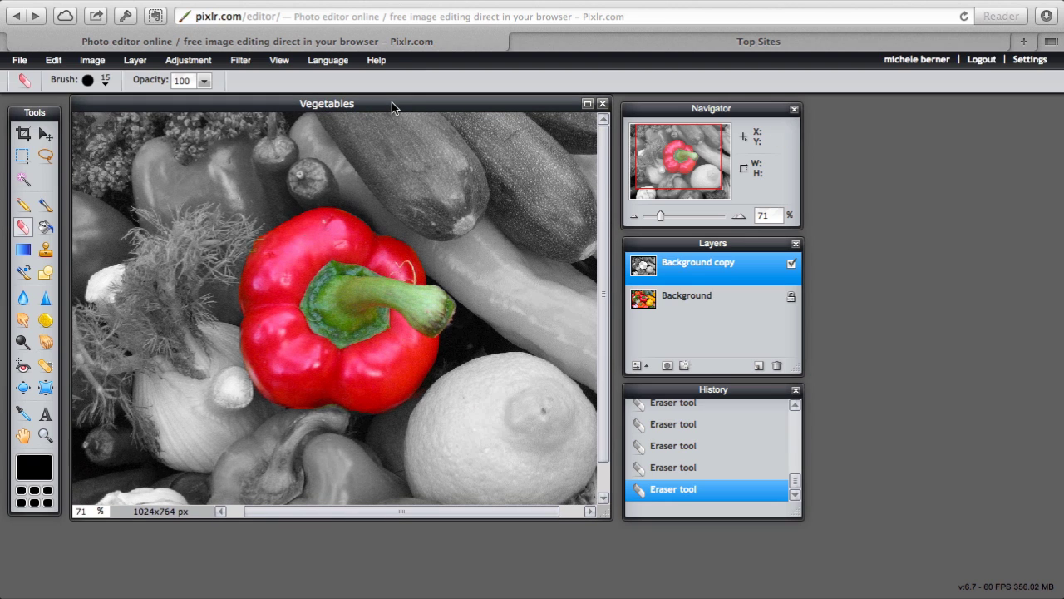
- Start saving the image as a JPEG at quality 100
click(19, 60)
click(49, 146)
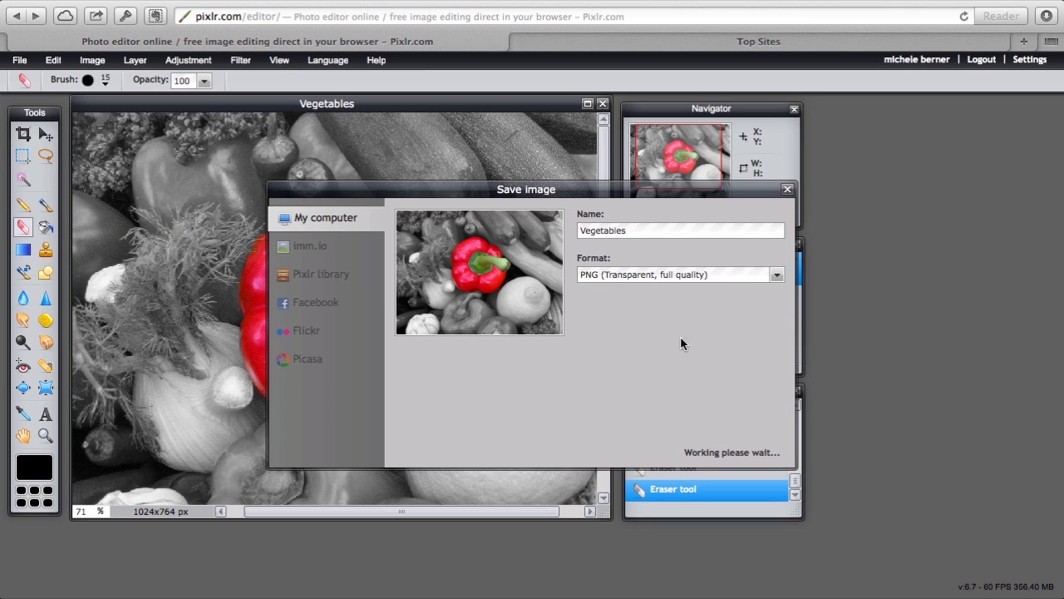
click(777, 276)
click(615, 284)
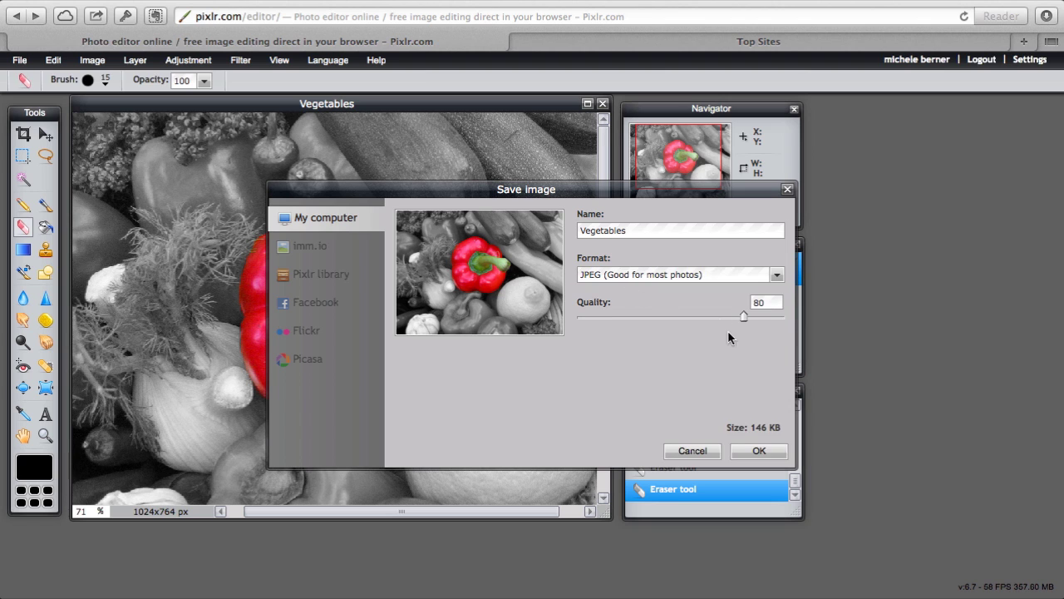
drag(746, 317, 785, 317)
click(751, 450)
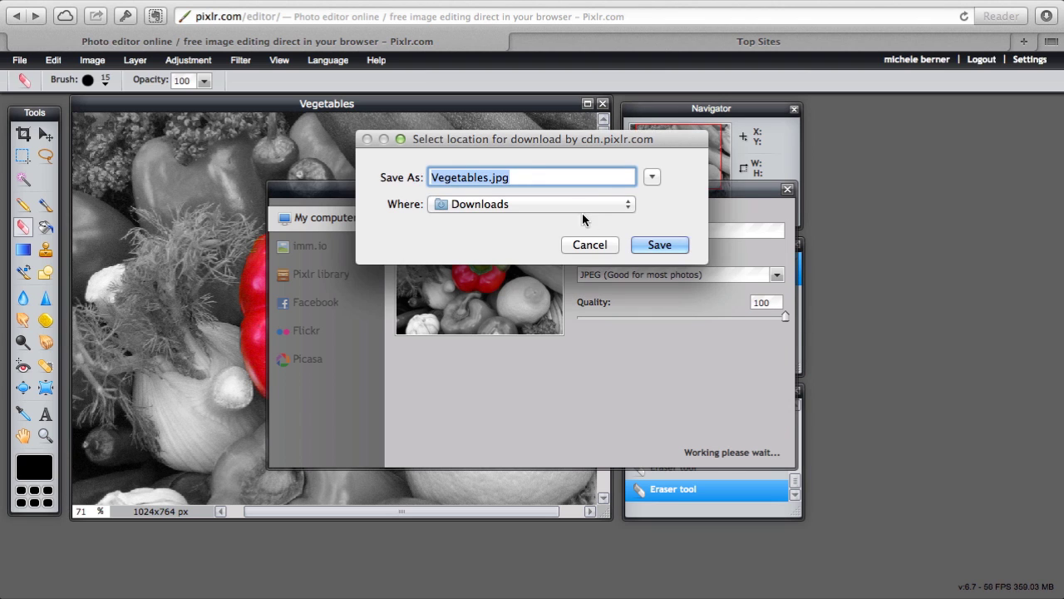
- Name the file 'Vegetables coloured.jpg' and save it to Downloads
click(489, 177)
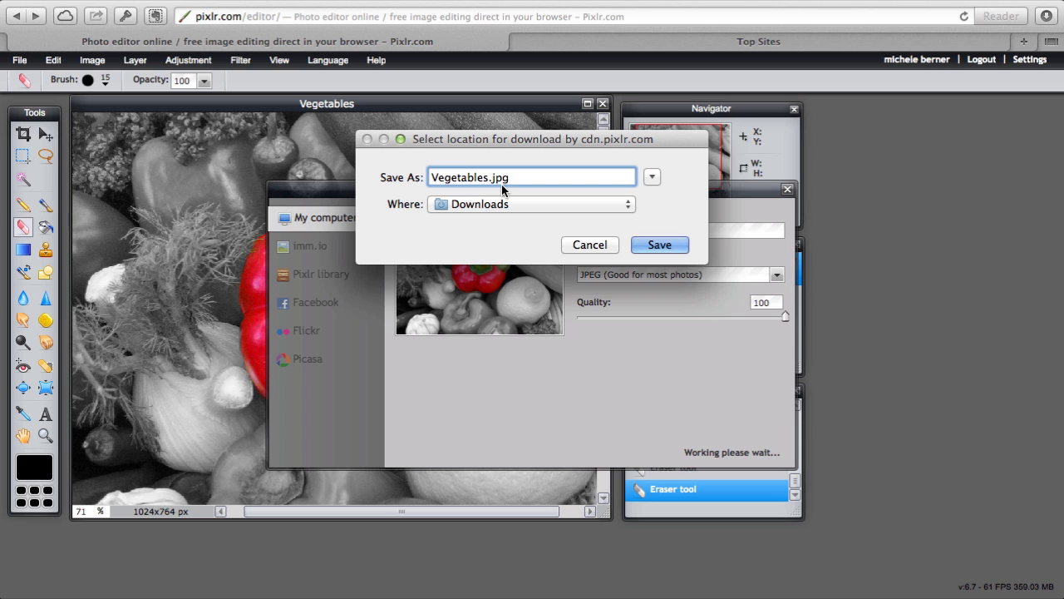
text(coloured)
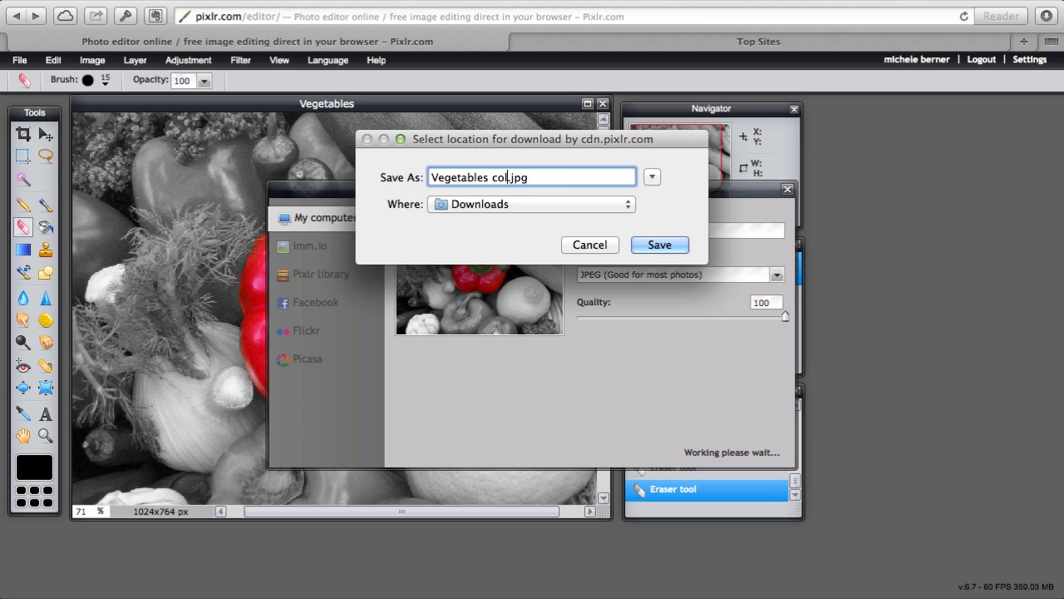
click(663, 244)
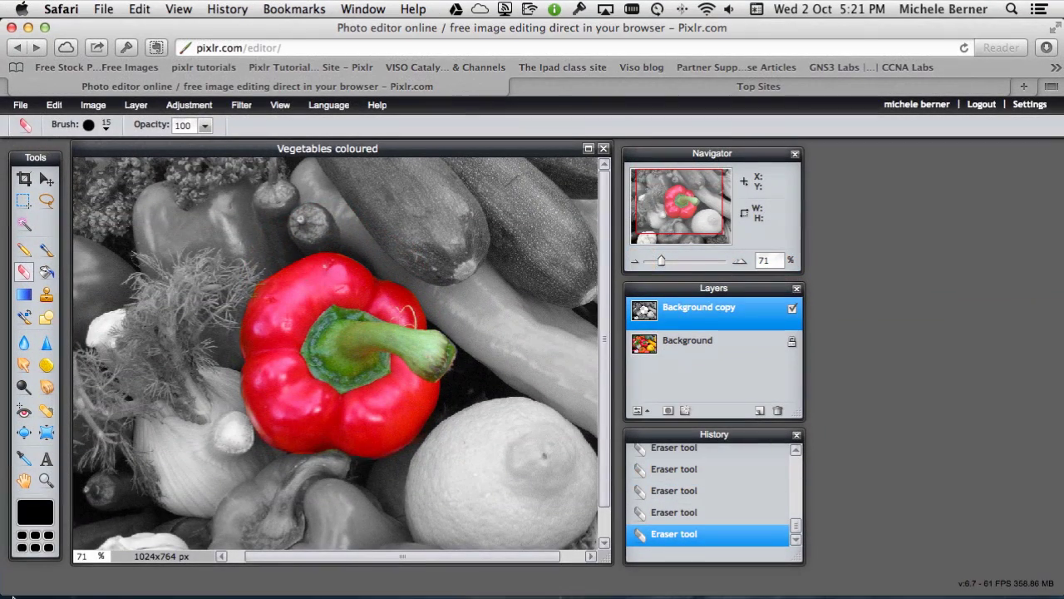
- Switch to Finder's Downloads, then close the mistakenly opened blue eggs-in-carton.jpg in Preview
click(37, 580)
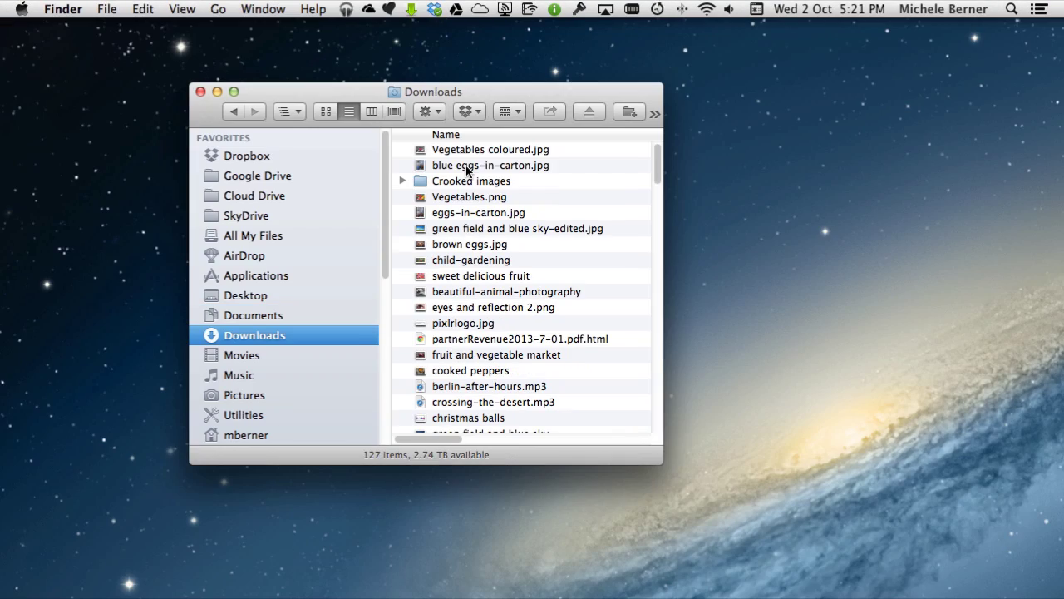
double_click(491, 165)
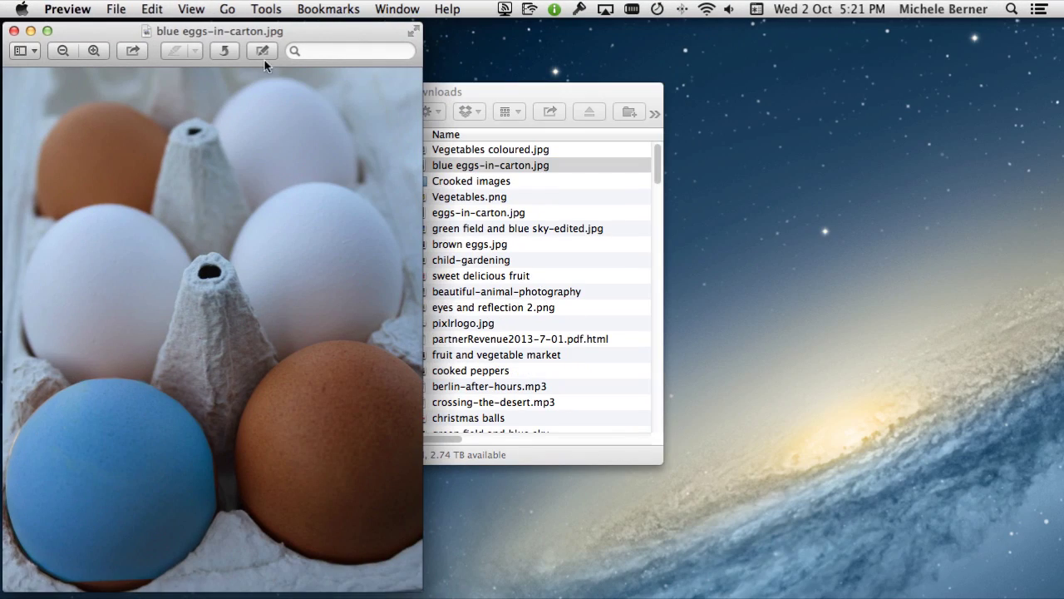
drag(298, 31, 415, 26)
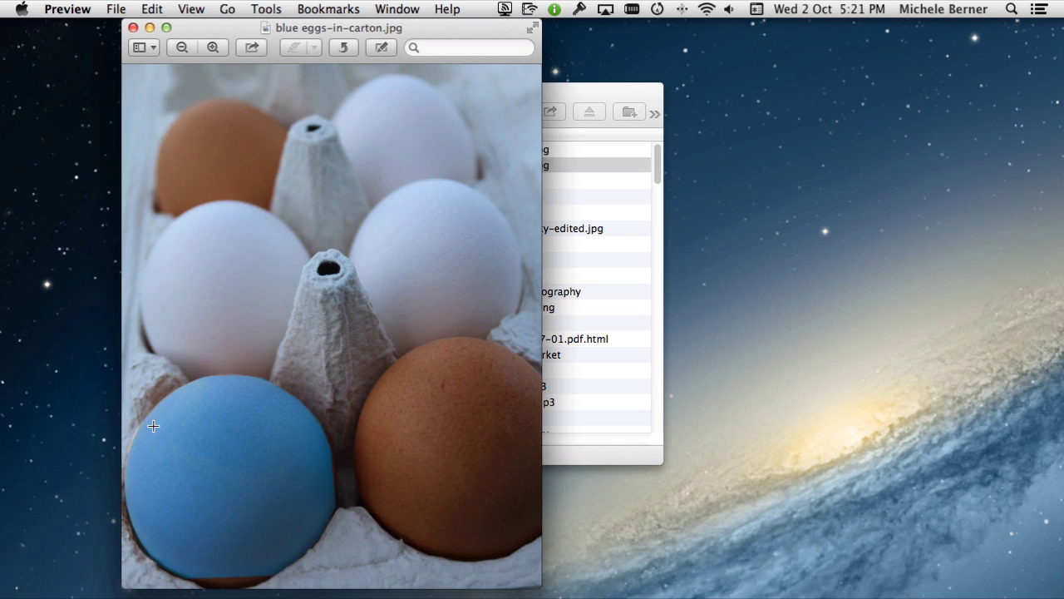
click(132, 29)
- Open Vegetables coloured.jpg in Preview, then shrink and centre its window
double_click(436, 151)
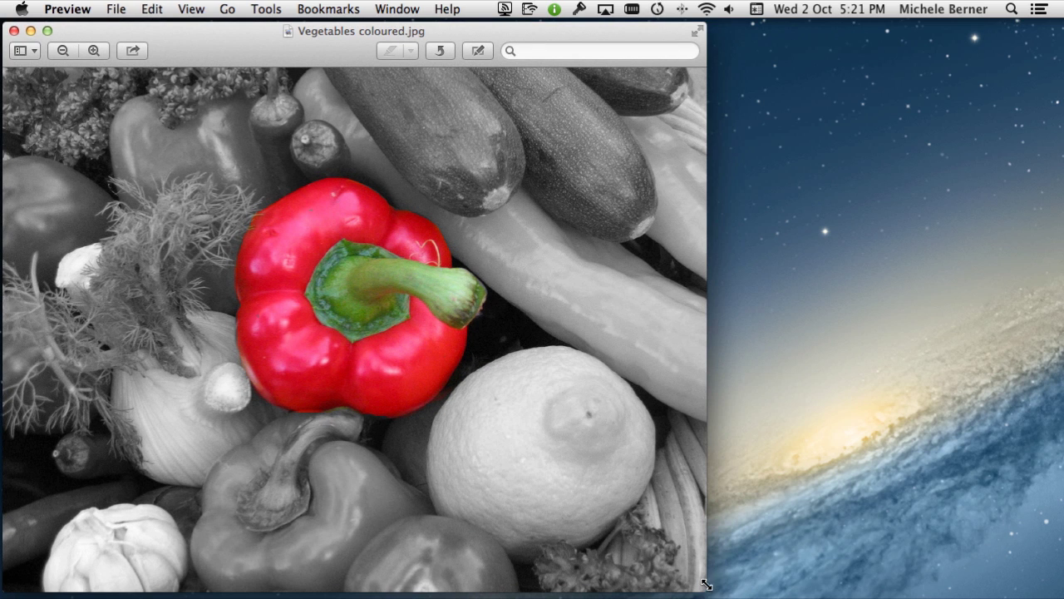
drag(703, 584, 699, 566)
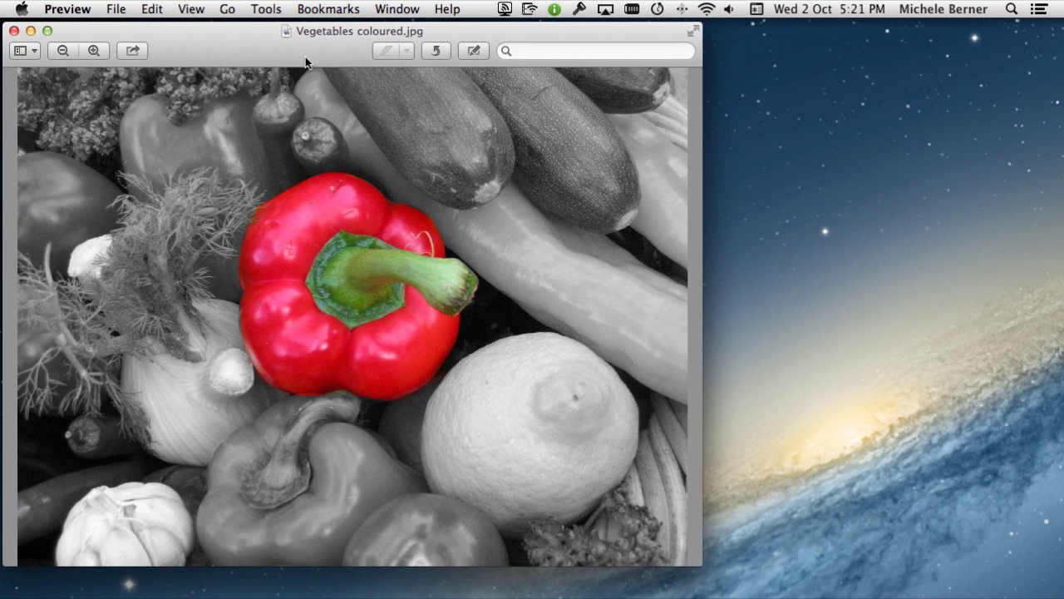
drag(305, 57, 407, 53)
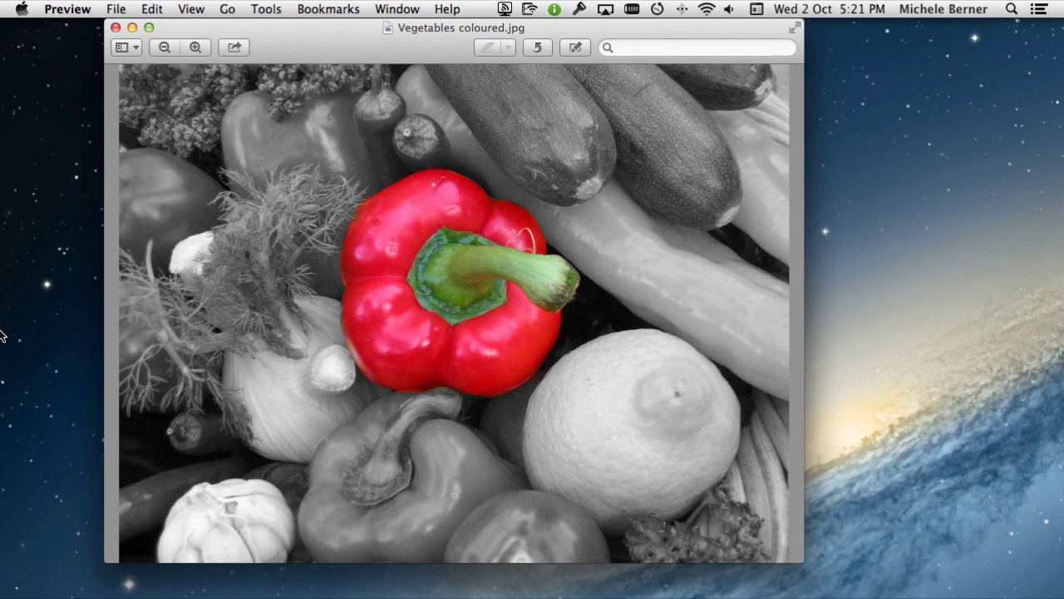